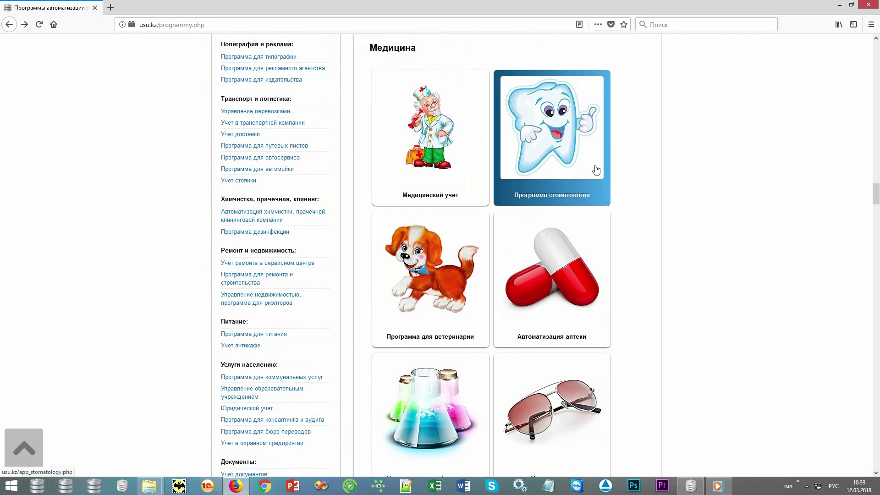
Open the Программа стоматологии page in the Медицина section and review its list of main program features.
{"action": "left_click", "coordinate": [595, 171]}
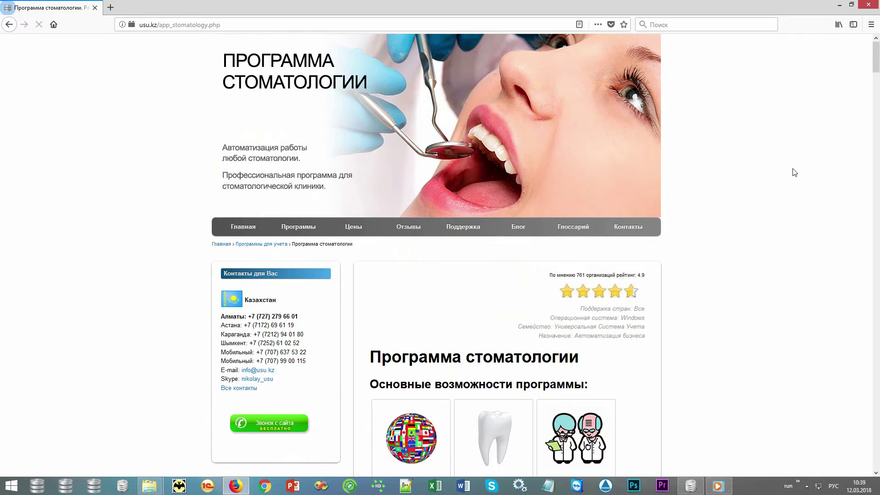
{"action": "scroll", "coordinate": [794, 172], "scroll_direction": "down", "scroll_amount": 2}
{"action": "scroll", "coordinate": [794, 172], "scroll_direction": "down", "scroll_amount": 3}
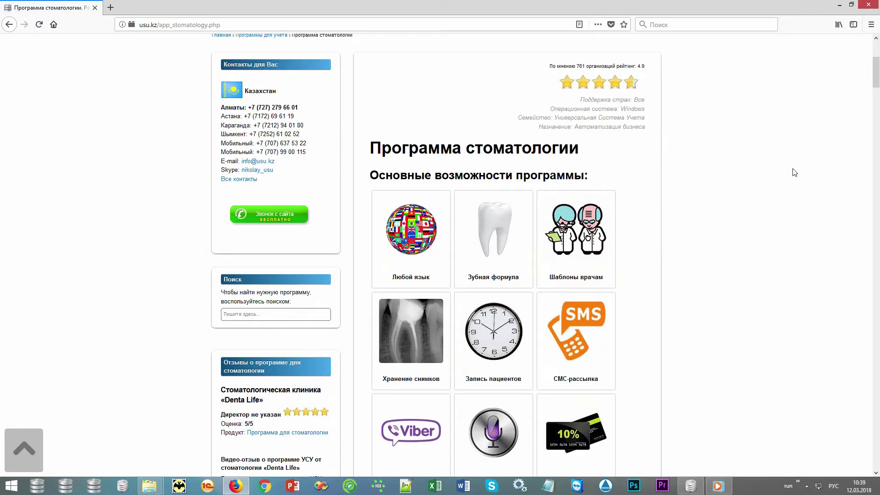
{"action": "scroll", "coordinate": [794, 173], "scroll_direction": "down", "scroll_amount": 6}
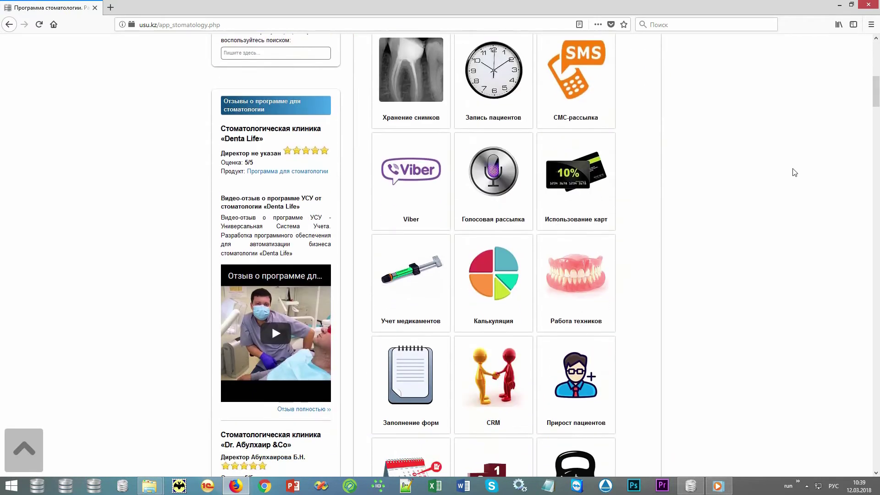
{"action": "scroll", "coordinate": [794, 172], "scroll_direction": "down", "scroll_amount": 2}
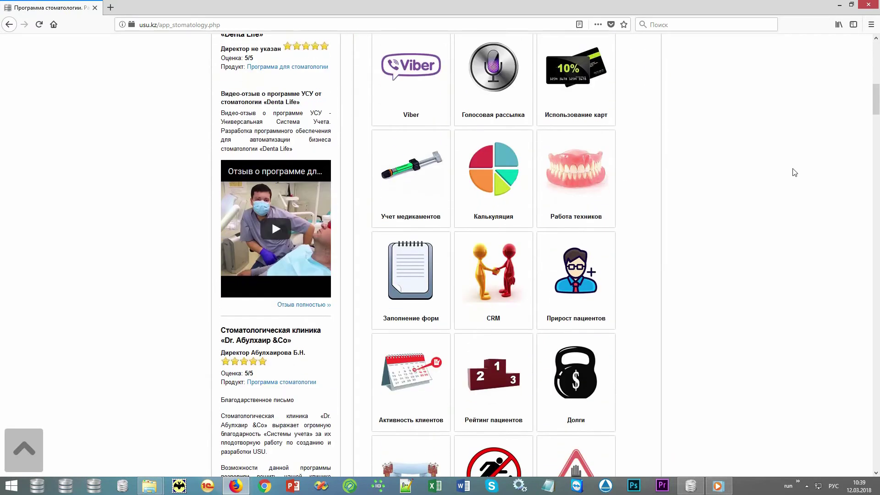
{"action": "scroll", "coordinate": [794, 172], "scroll_direction": "down", "scroll_amount": 1}
{"action": "scroll", "coordinate": [794, 172], "scroll_direction": "down", "scroll_amount": 1}
{"action": "scroll", "coordinate": [794, 172], "scroll_direction": "down", "scroll_amount": 2}
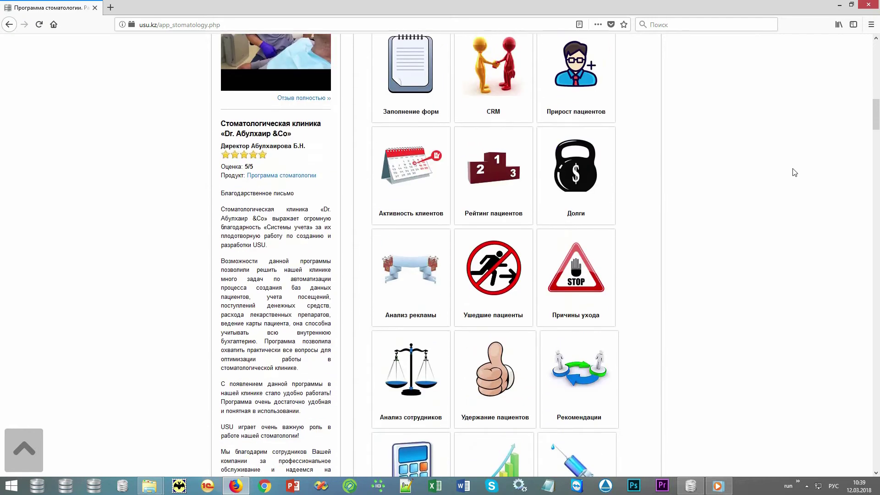
{"action": "scroll", "coordinate": [794, 173], "scroll_direction": "down", "scroll_amount": 1}
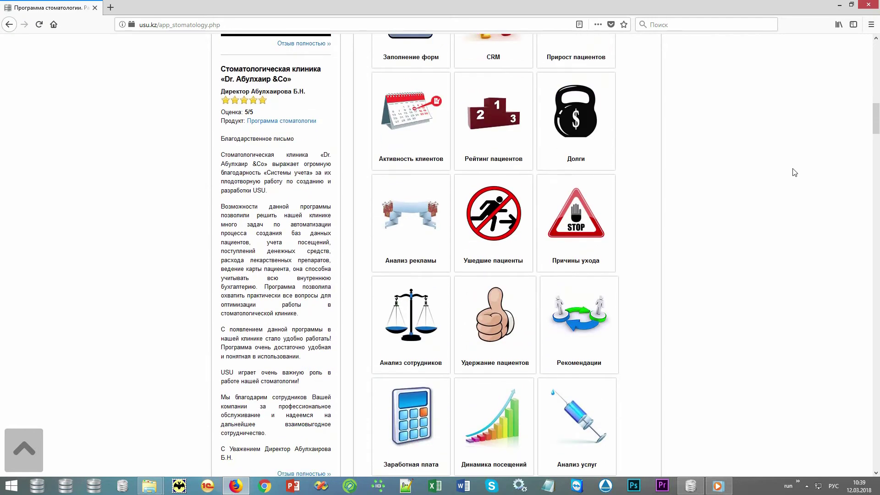
{"action": "scroll", "coordinate": [793, 172], "scroll_direction": "down", "scroll_amount": 2}
{"action": "scroll", "coordinate": [794, 173], "scroll_direction": "down", "scroll_amount": 3}
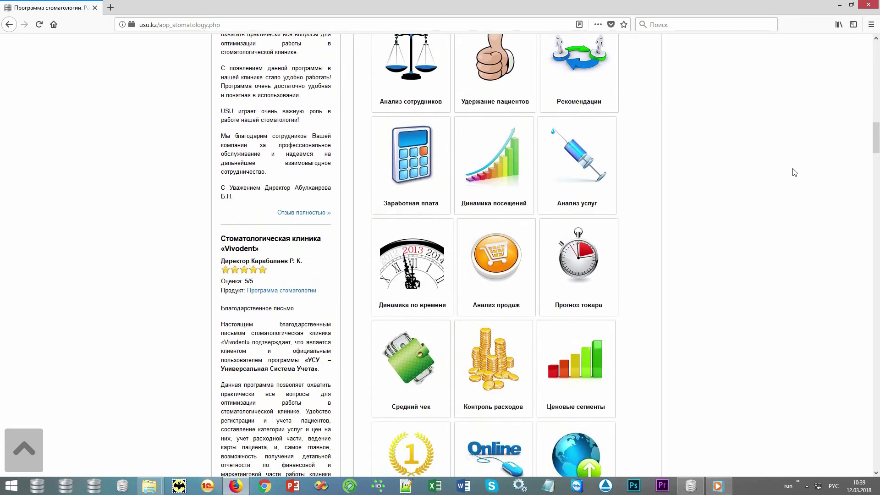
{"action": "scroll", "coordinate": [794, 173], "scroll_direction": "down", "scroll_amount": 3}
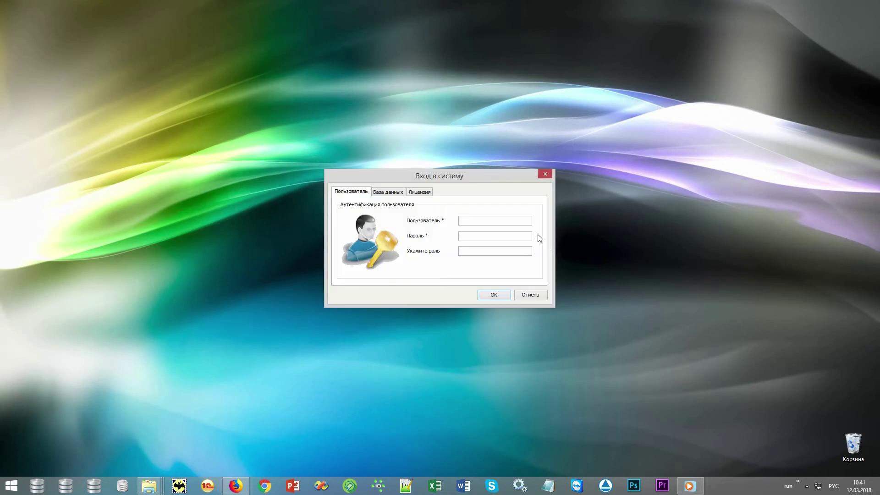
Log in to the accounting program with the user name, the account password and the role MAIN.
{"action": "key", "text": "alt+shift"}
{"action": "type", "text": "NIKOLAY"}
{"action": "type", "text": "MAIN"}
{"action": "left_click", "coordinate": [494, 295]}
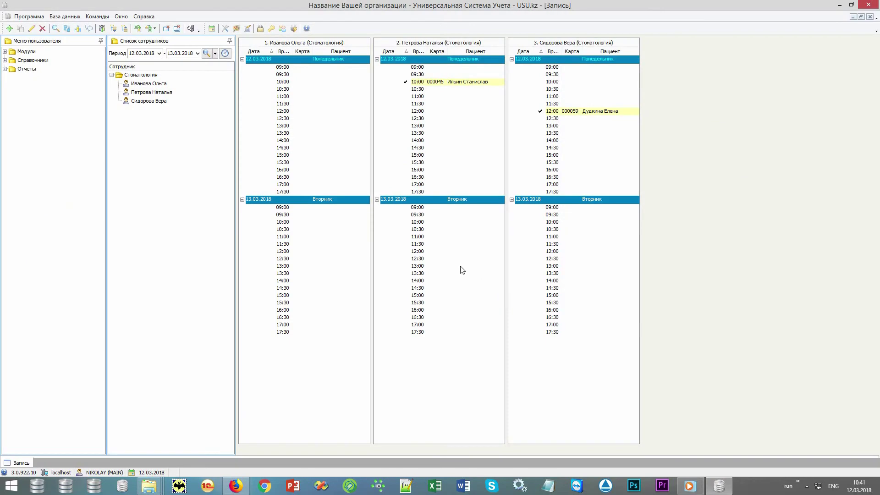
Turn off the operating system style in the interface settings and apply the "Современный темный стиль" style.
{"action": "left_click", "coordinate": [236, 29]}
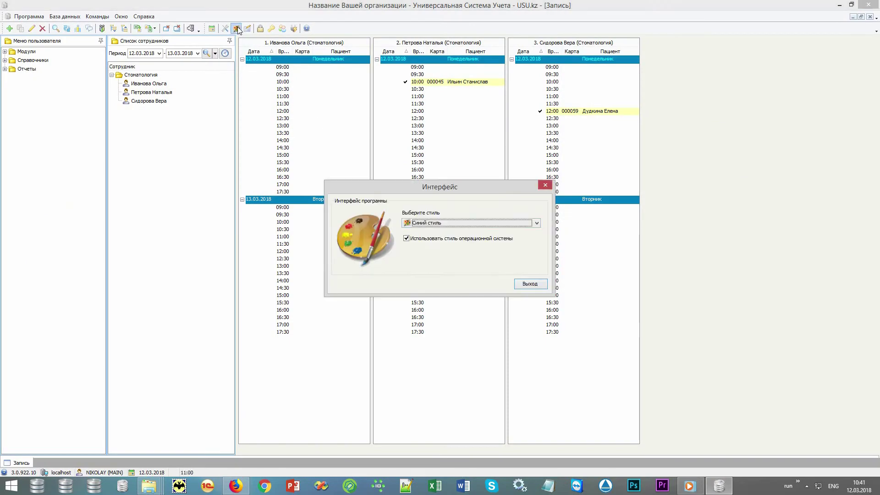
{"action": "left_click", "coordinate": [497, 242]}
{"action": "left_click", "coordinate": [535, 228]}
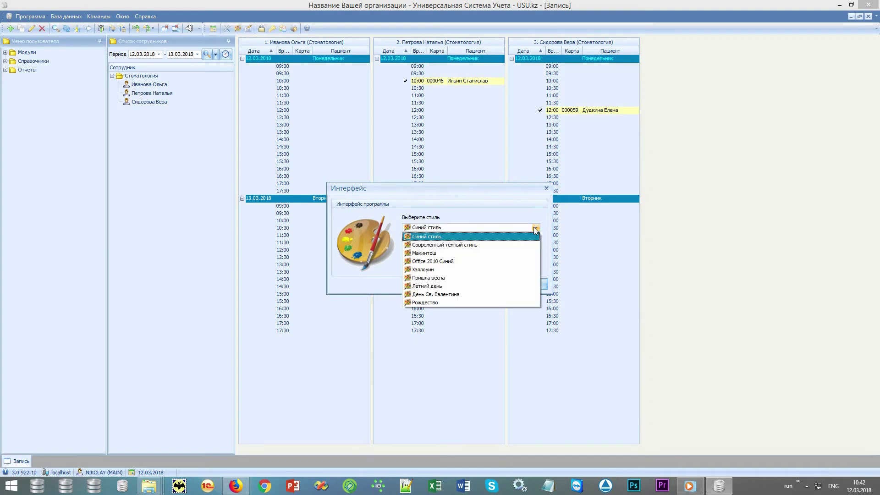
{"action": "left_click", "coordinate": [518, 244]}
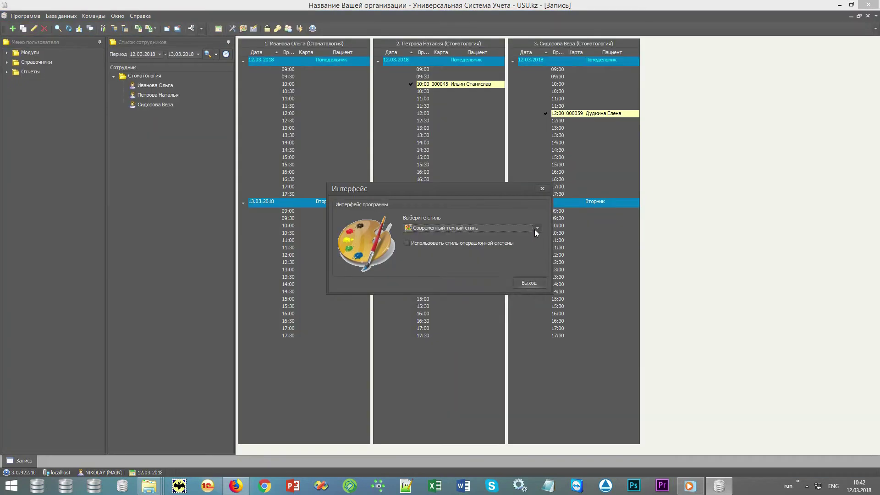
Try the "Пришла весна" and "День Св. Валентина" interface styles, and return to the operating system style.
{"action": "left_click", "coordinate": [535, 229]}
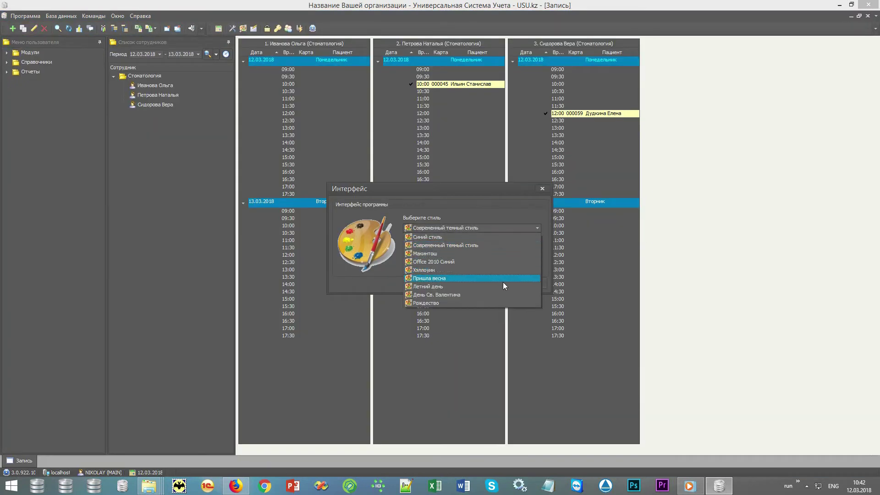
{"action": "left_click", "coordinate": [503, 281]}
{"action": "left_click", "coordinate": [537, 228]}
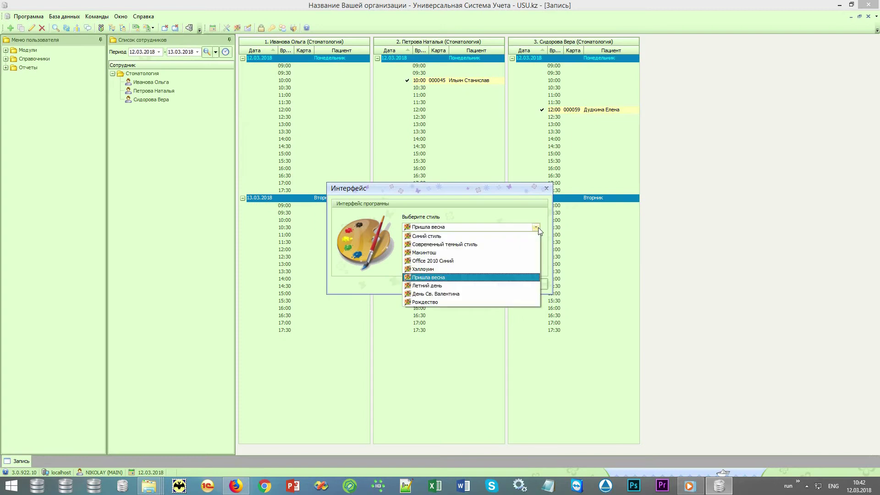
{"action": "left_click", "coordinate": [479, 294]}
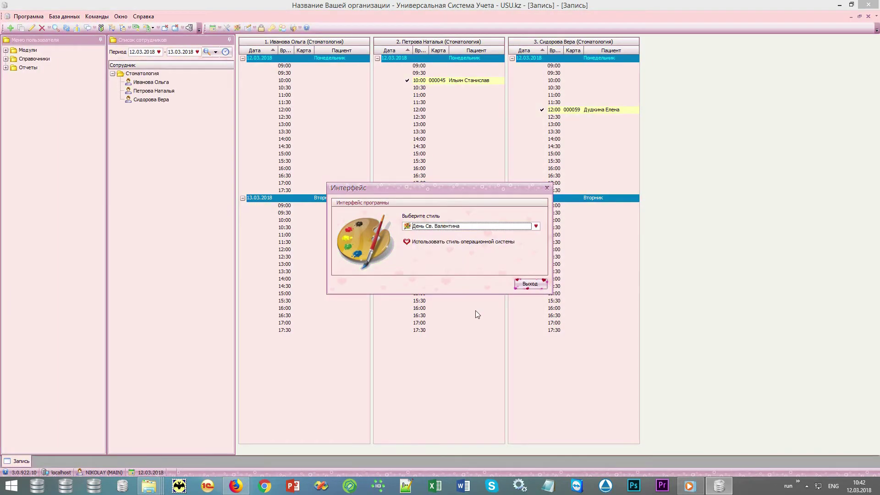
{"action": "left_click", "coordinate": [461, 243]}
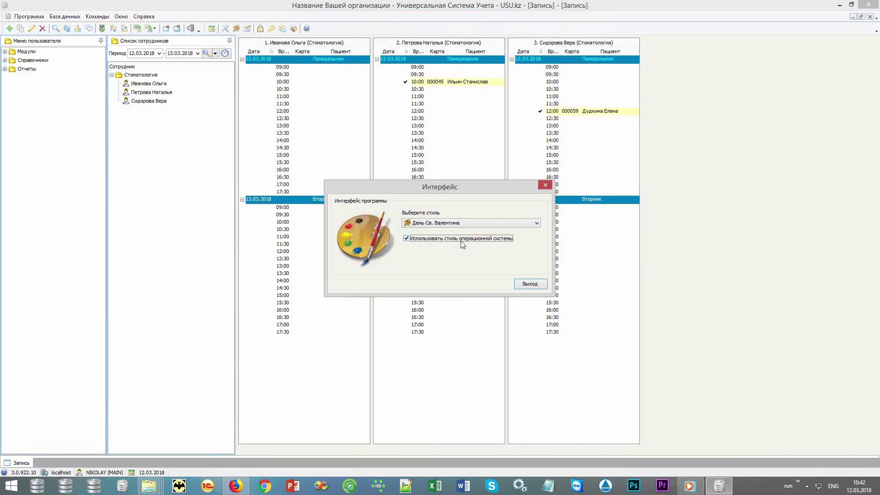
{"action": "left_click", "coordinate": [532, 284]}
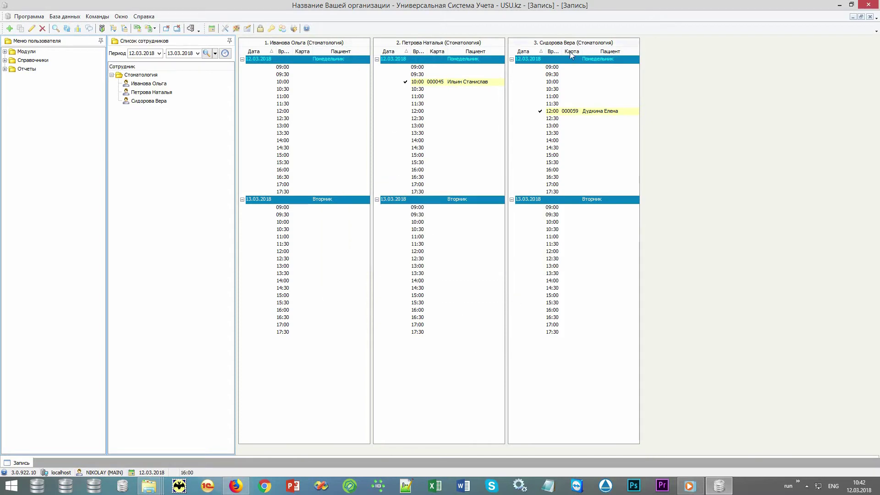
Close all open program windows and reopen the Запись appointment schedule.
{"action": "left_click", "coordinate": [177, 28]}
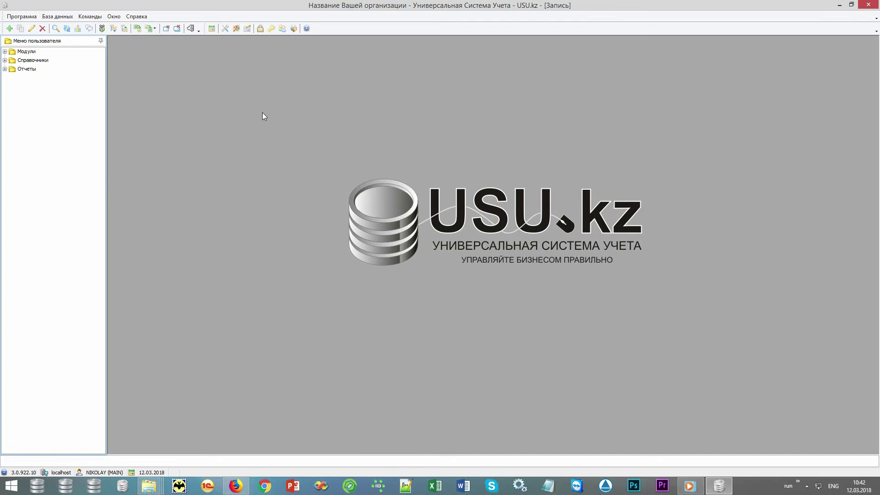
{"action": "left_click", "coordinate": [210, 29]}
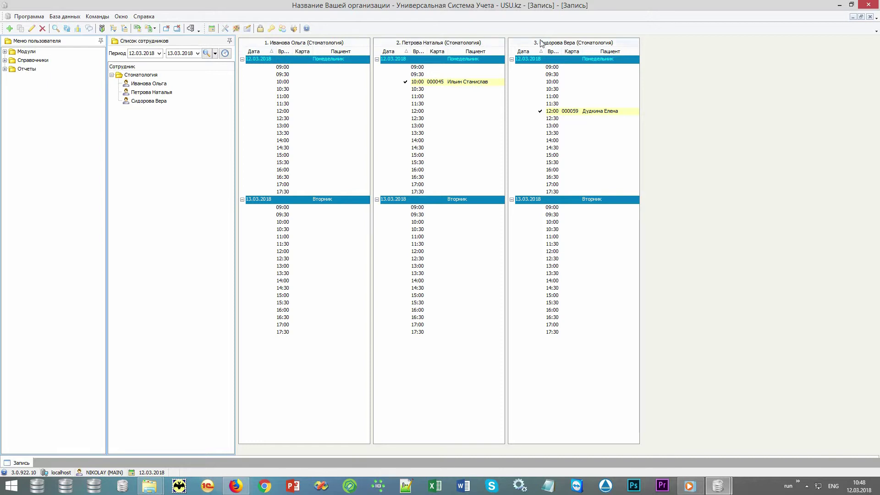
Check the calendar for the schedule period's end date and go through the dentists in the employee list.
{"action": "left_click", "coordinate": [197, 54]}
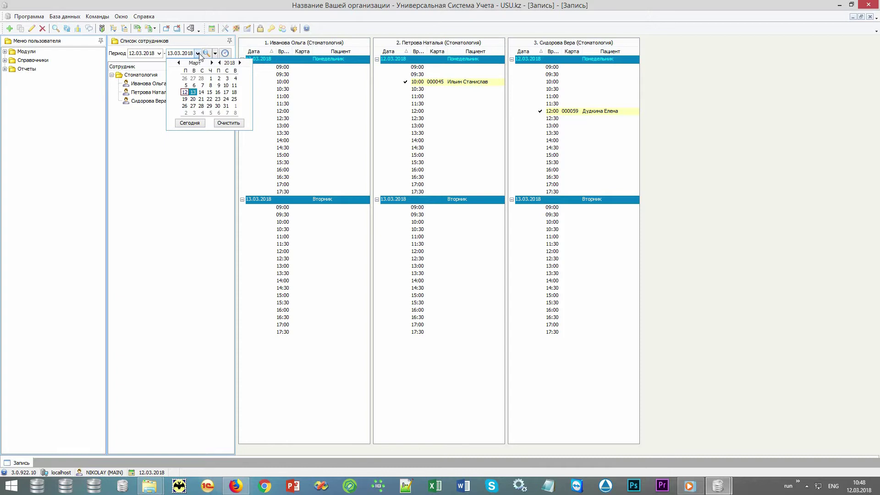
{"action": "left_click", "coordinate": [198, 54]}
{"action": "left_click", "coordinate": [166, 84]}
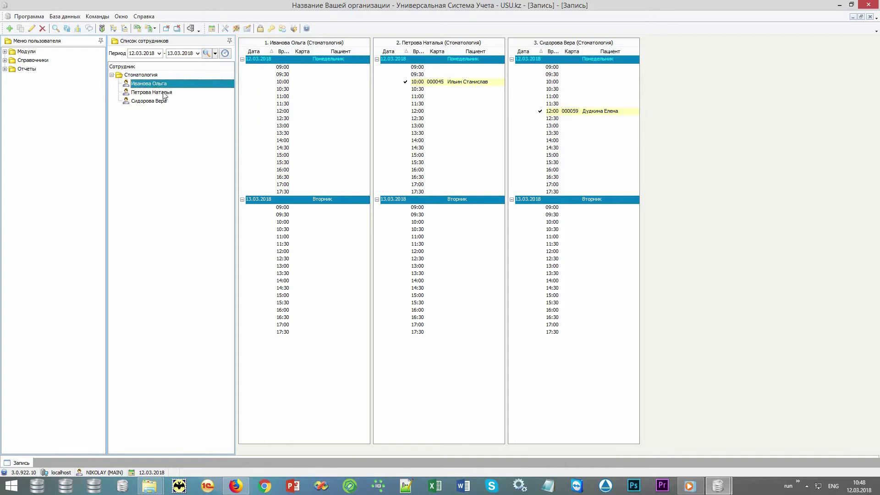
{"action": "left_click", "coordinate": [163, 93]}
{"action": "left_click", "coordinate": [162, 102]}
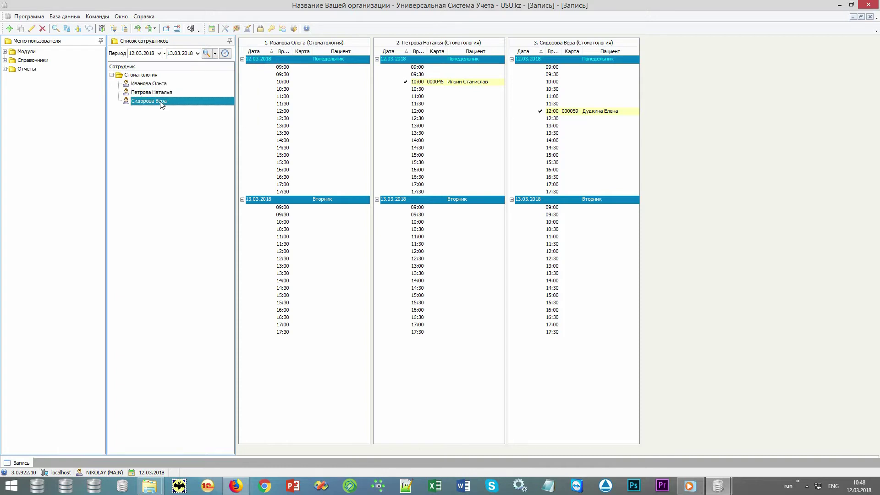
{"action": "left_click", "coordinate": [170, 84]}
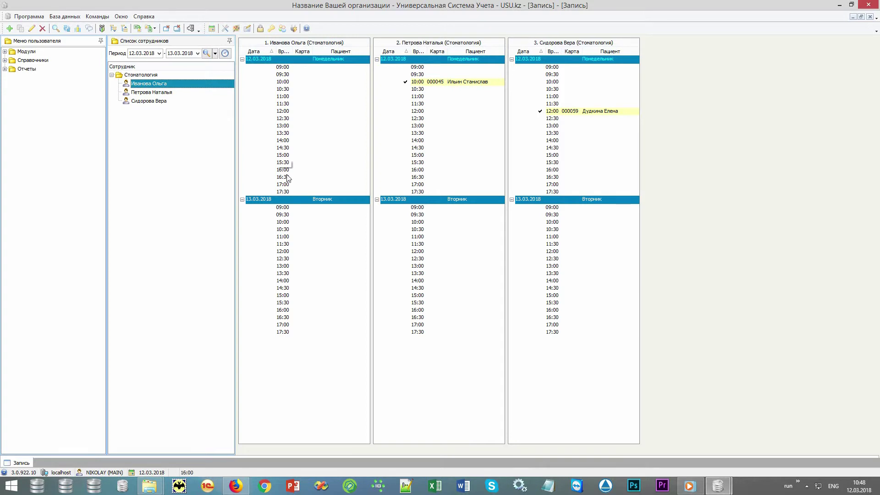
Start a booking for 12.03.2018 at 17:00 in the first dentist's schedule and open the patient list for selection.
{"action": "left_click", "coordinate": [304, 185]}
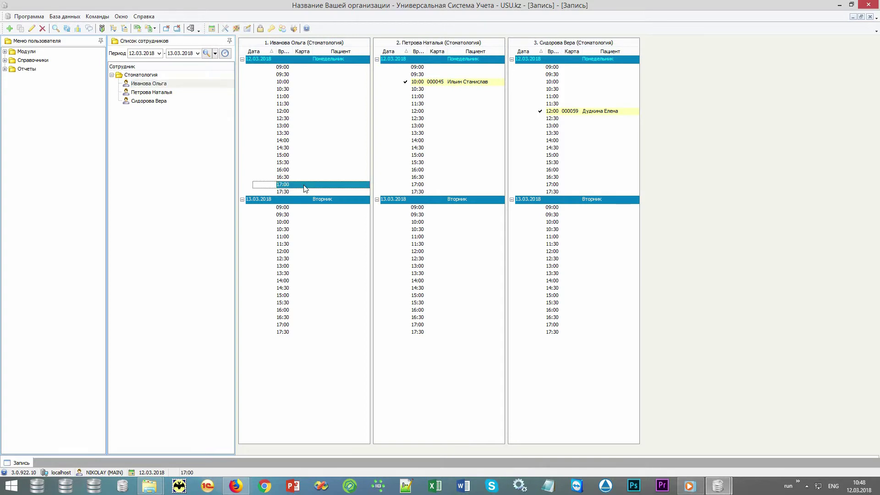
{"action": "double_click", "coordinate": [305, 186]}
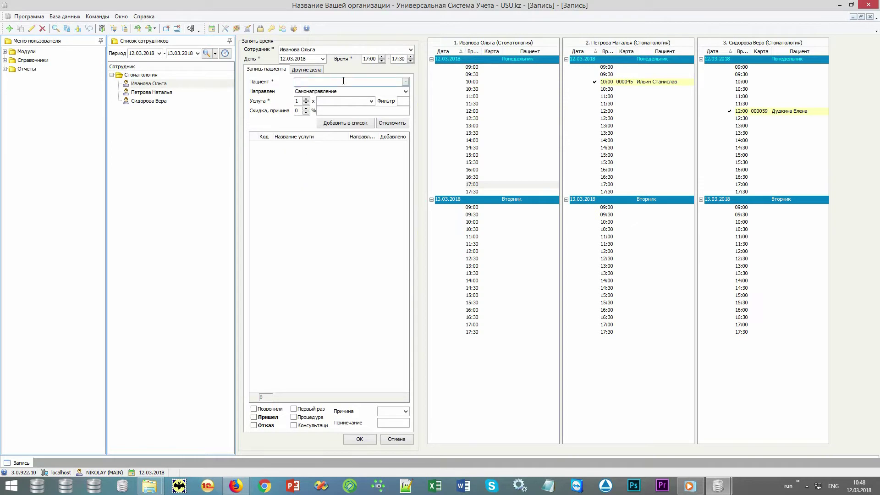
{"action": "left_click", "coordinate": [405, 82]}
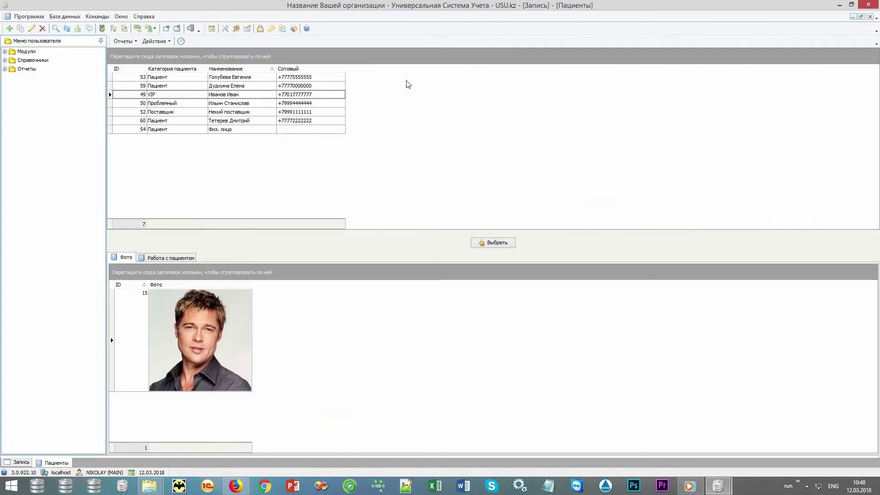
Search the patient list's Наименование column by the first letters of a patient's surname.
{"action": "left_click", "coordinate": [265, 86]}
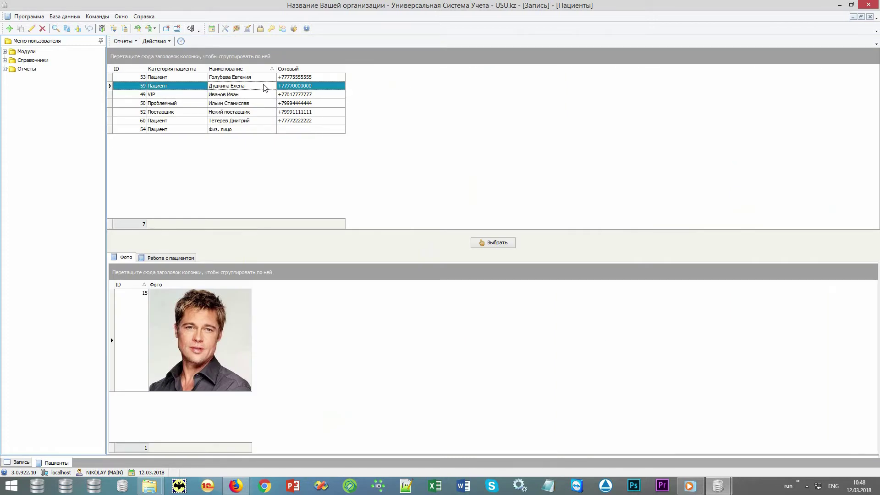
{"action": "left_click", "coordinate": [264, 77]}
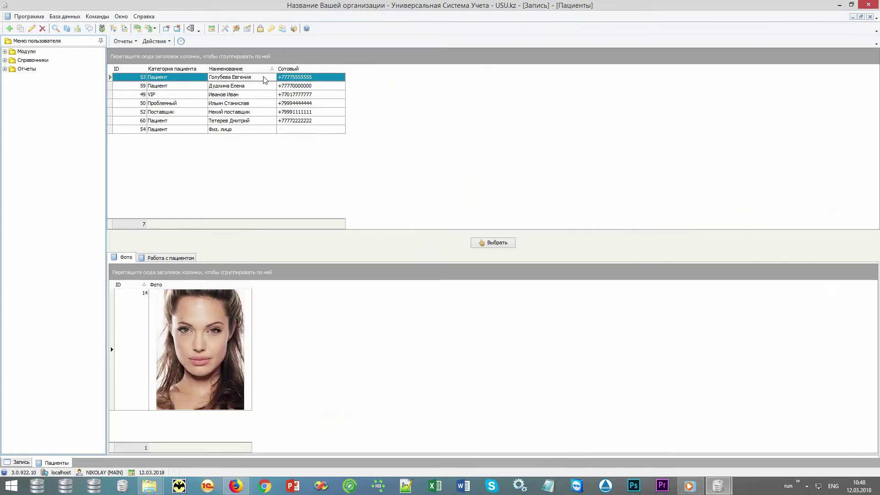
{"action": "key", "text": "alt+shift"}
{"action": "type", "text": "Ив"}
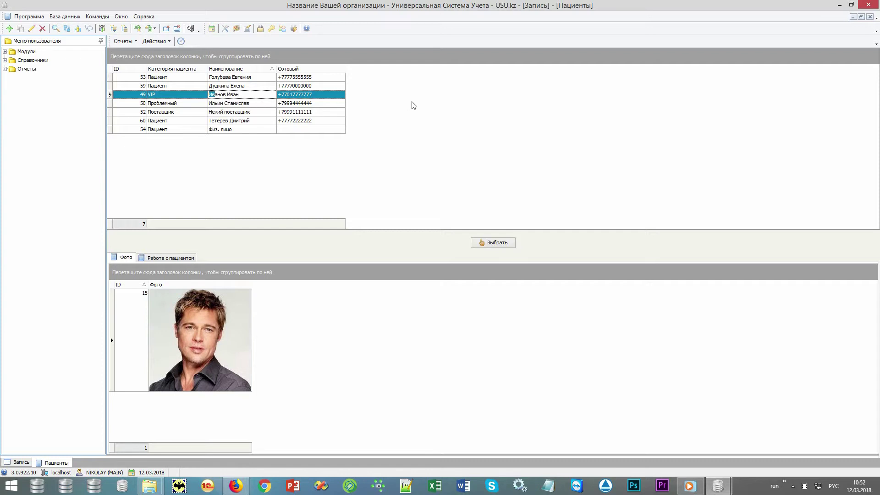
Add a patient record named "Новый пациент" with a mobile phone number, and select it in the patient list.
{"action": "right_click", "coordinate": [413, 104]}
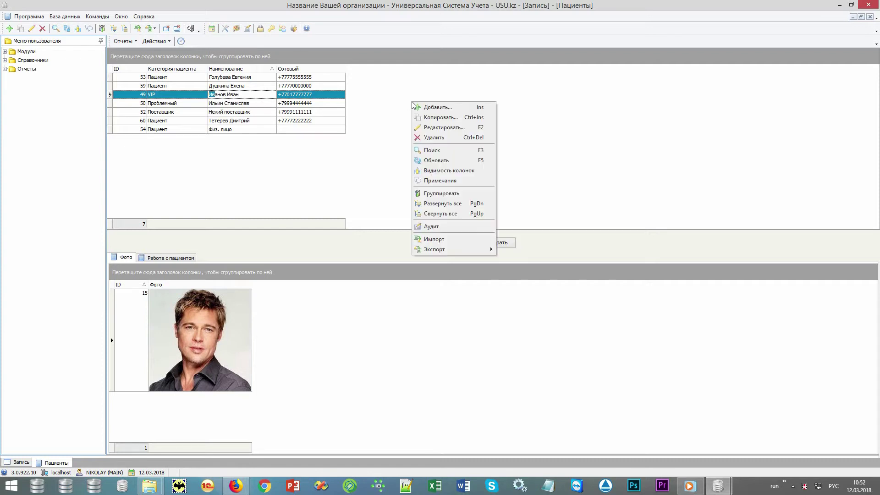
{"action": "left_click", "coordinate": [464, 110]}
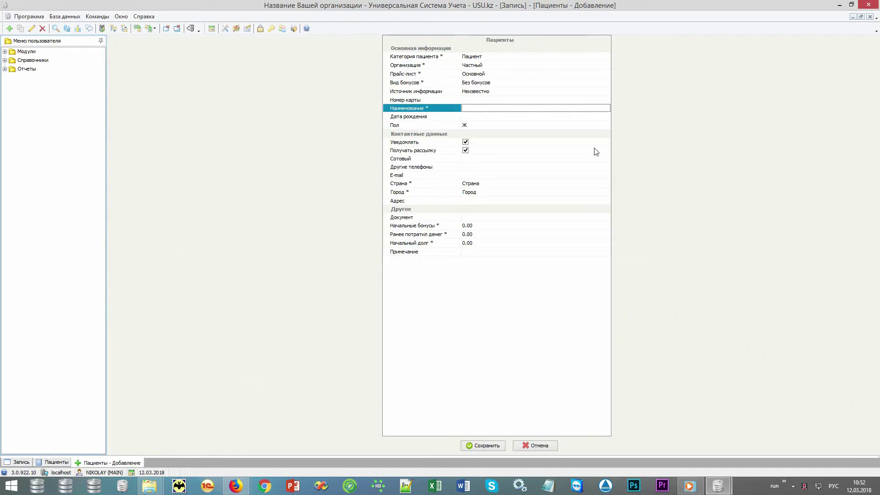
{"action": "type", "text": "Новый пациент"}
{"action": "left_click", "coordinate": [559, 158]}
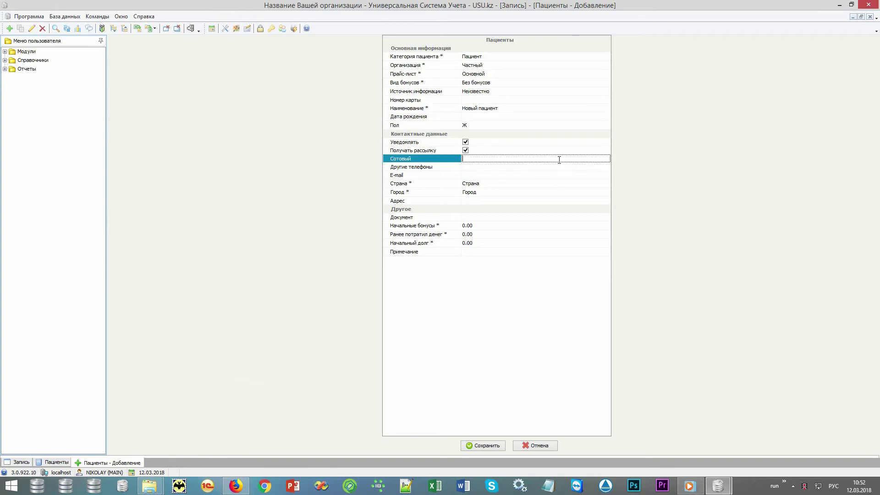
{"action": "type", "text": "+79993333333"}
{"action": "left_click", "coordinate": [487, 446]}
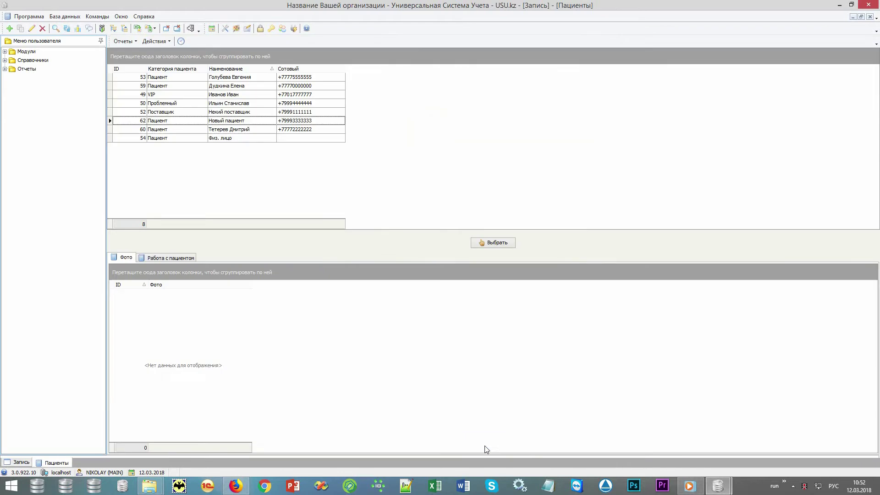
{"action": "left_click", "coordinate": [246, 121]}
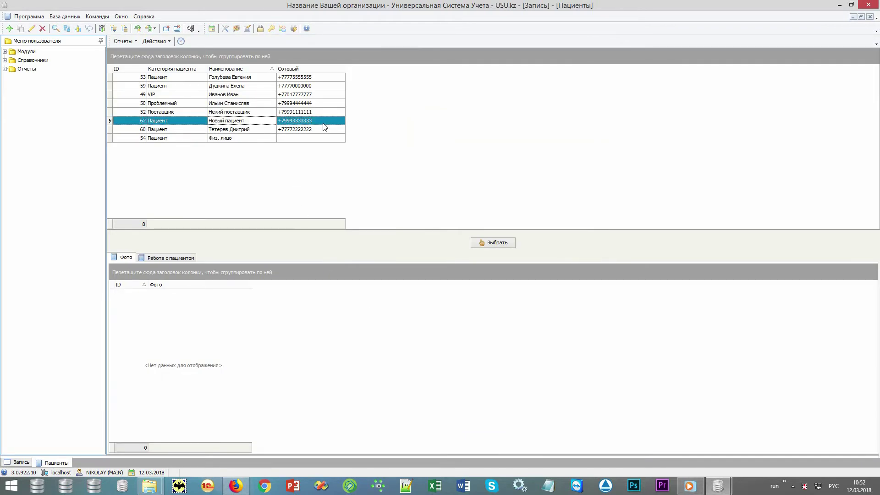
{"action": "left_click", "coordinate": [322, 122]}
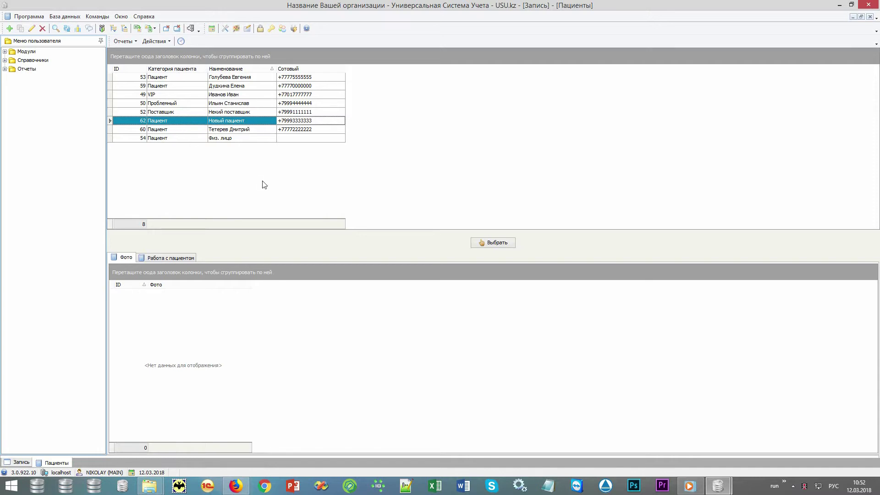
View the photos of other patients in the list, and choose "Новый пациент" for the booking.
{"action": "left_click", "coordinate": [252, 103]}
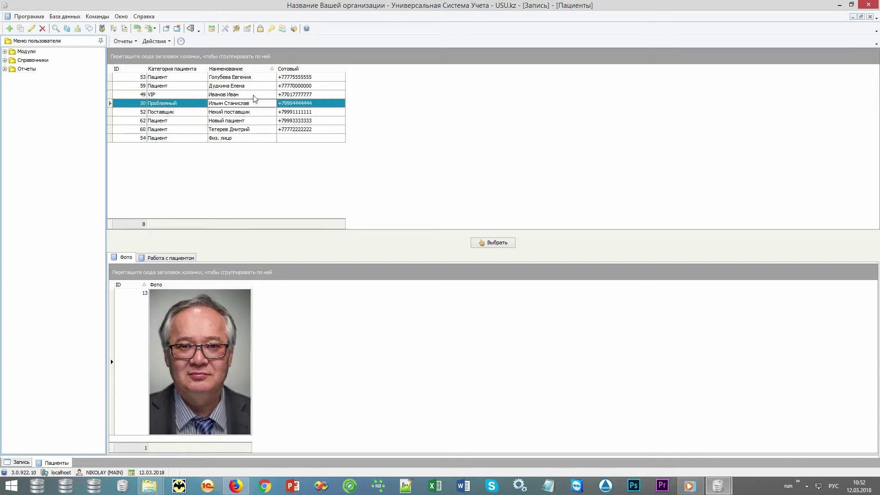
{"action": "left_click", "coordinate": [254, 96]}
{"action": "left_click", "coordinate": [253, 86]}
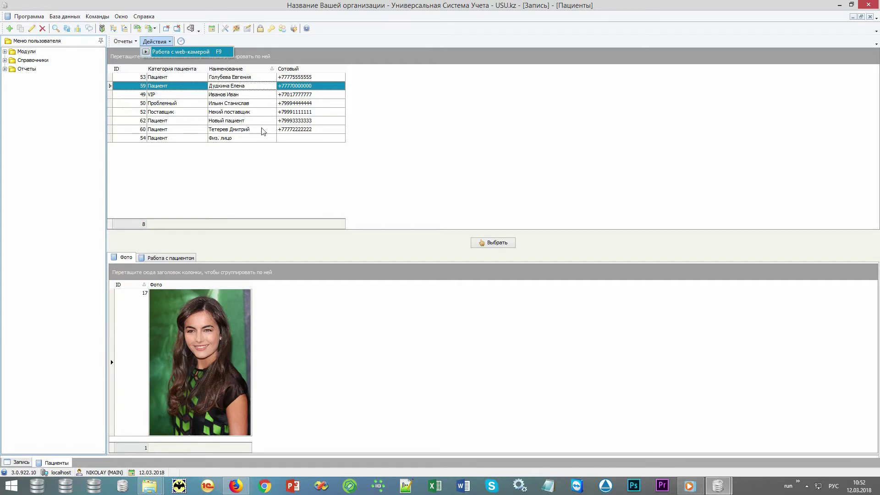
{"action": "left_click", "coordinate": [255, 121]}
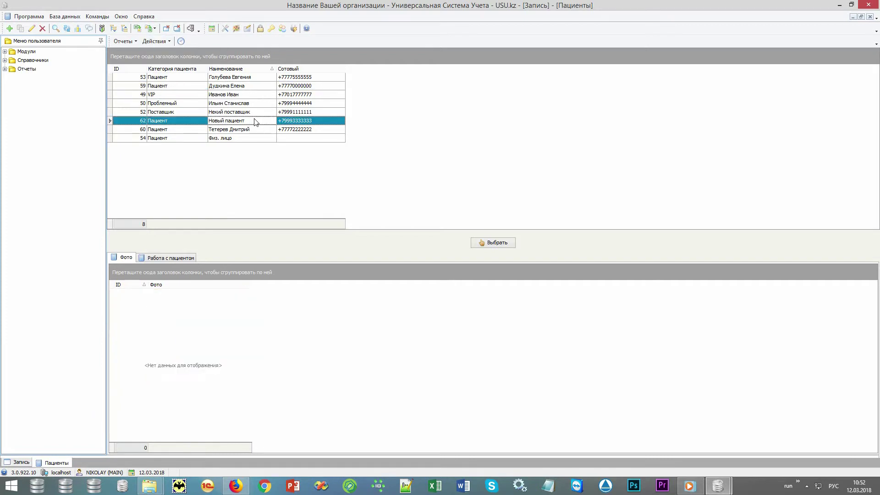
{"action": "left_click", "coordinate": [498, 243]}
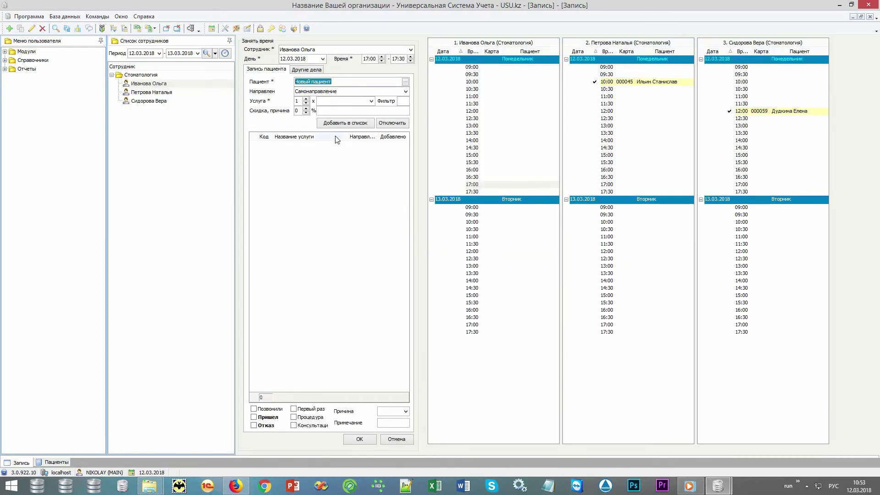
Add the service "Прием врача стоматолога первичный" to the booking, and save it with the patient marked as Пришел.
{"action": "left_click", "coordinate": [371, 101]}
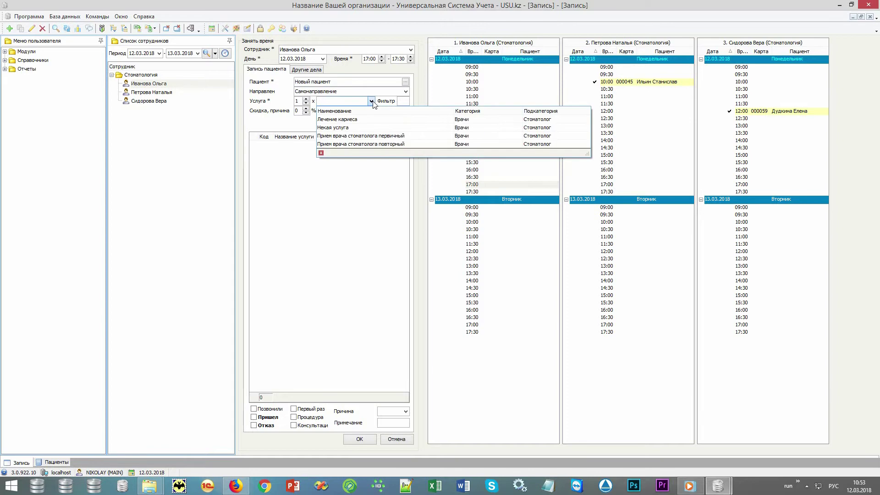
{"action": "left_click", "coordinate": [375, 136]}
{"action": "left_click", "coordinate": [363, 125]}
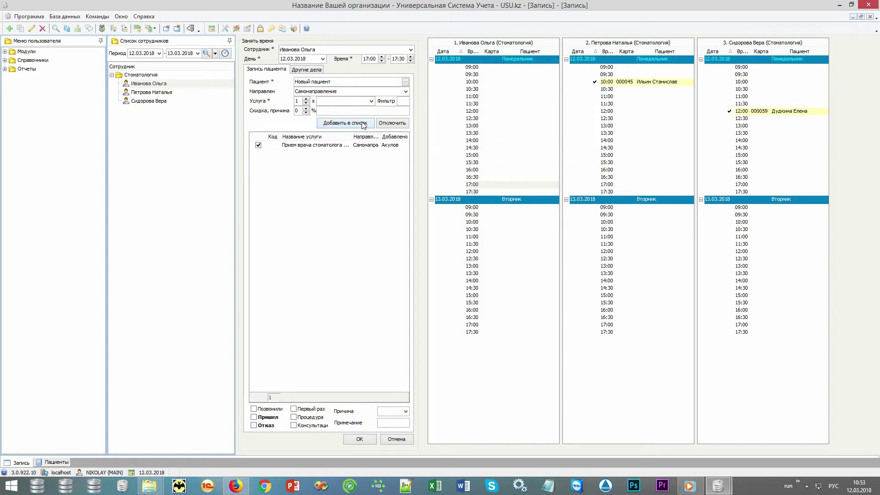
{"action": "left_click", "coordinate": [372, 102]}
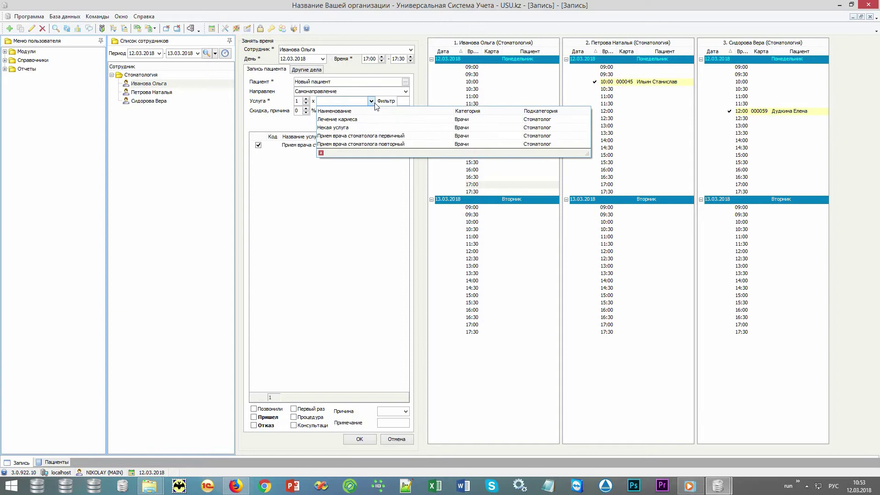
{"action": "left_click", "coordinate": [374, 103]}
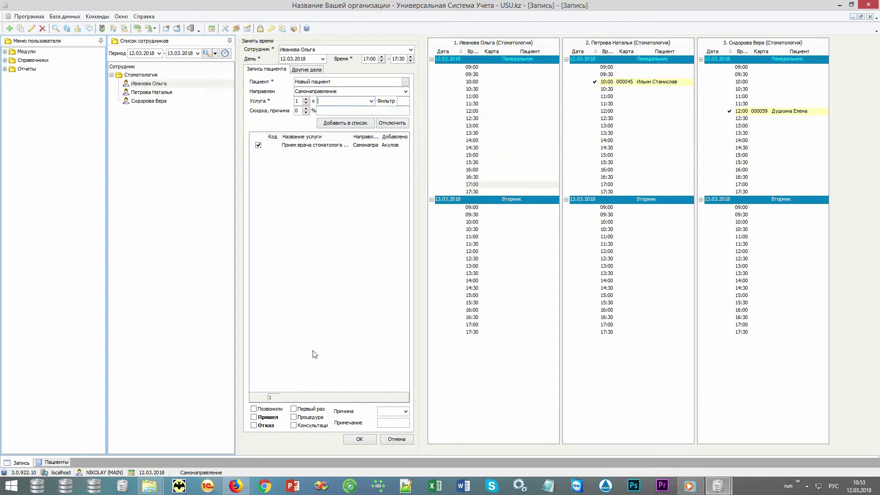
{"action": "left_click", "coordinate": [273, 418]}
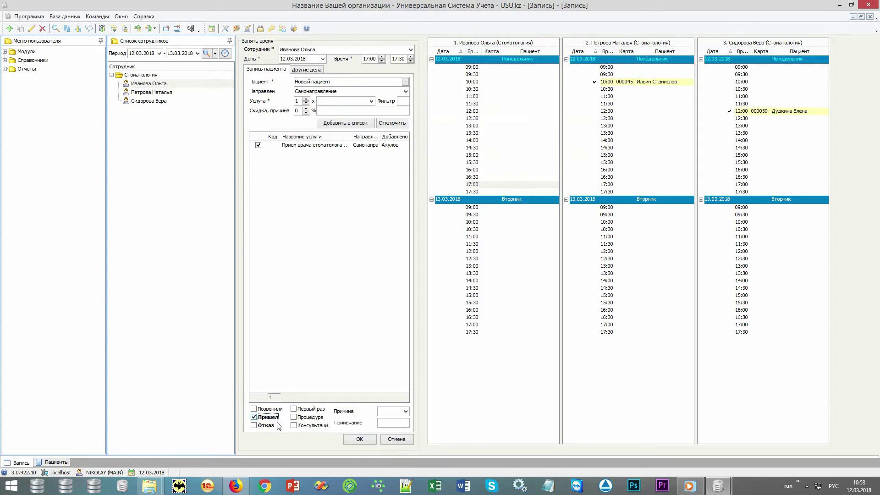
{"action": "left_click", "coordinate": [354, 440]}
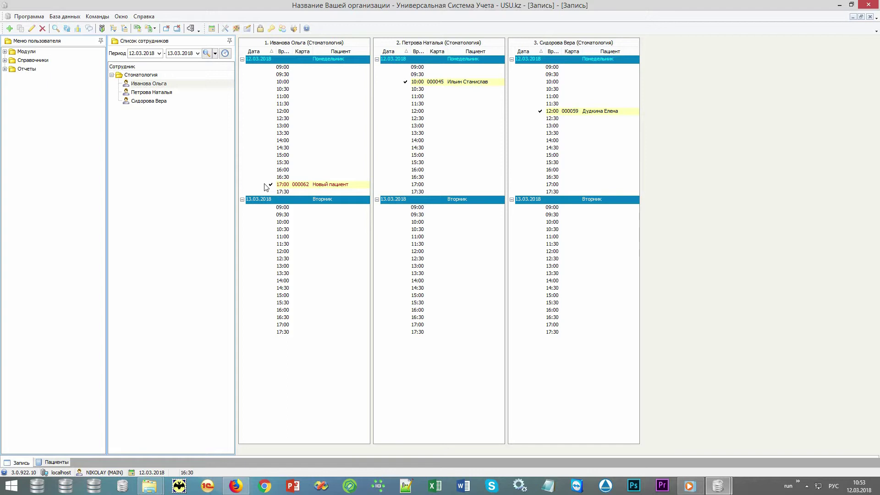
Examine the commands available for the 17:00 appointment and for the free 14:30 slot on 13.03.2018 in the first dentist's schedule.
{"action": "mouse_move", "coordinate": [343, 184]}
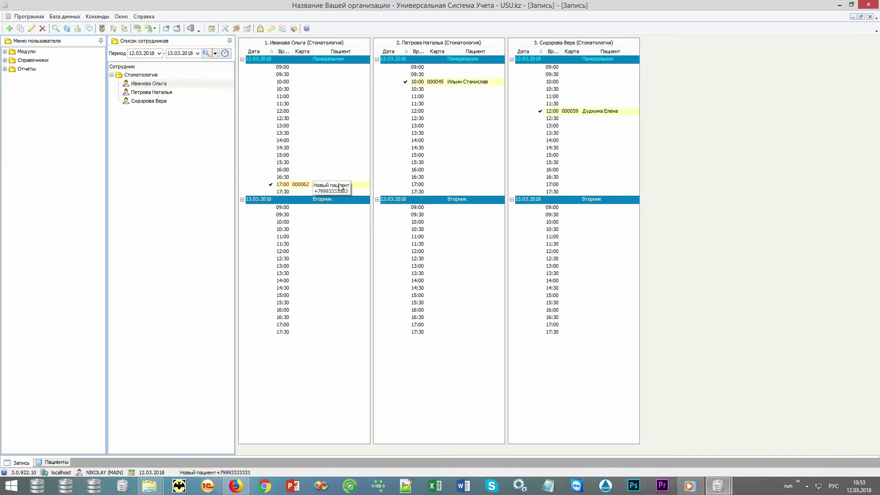
{"action": "right_click", "coordinate": [338, 188]}
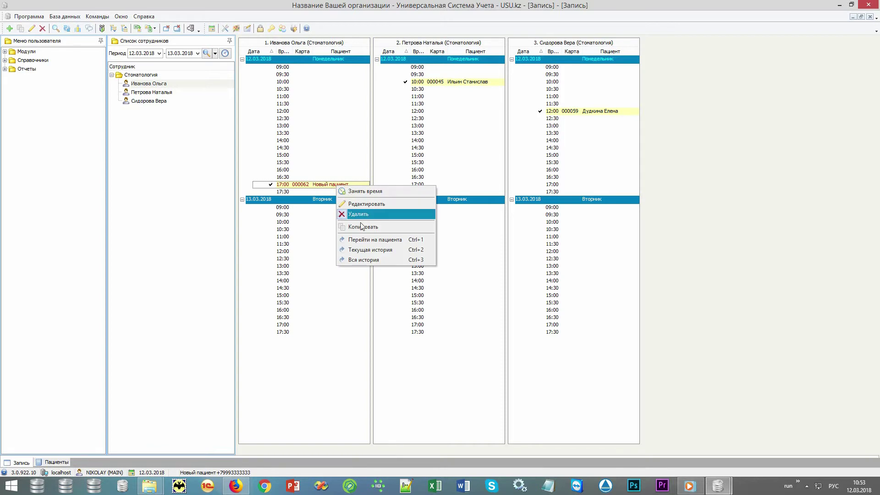
{"action": "right_click", "coordinate": [300, 289]}
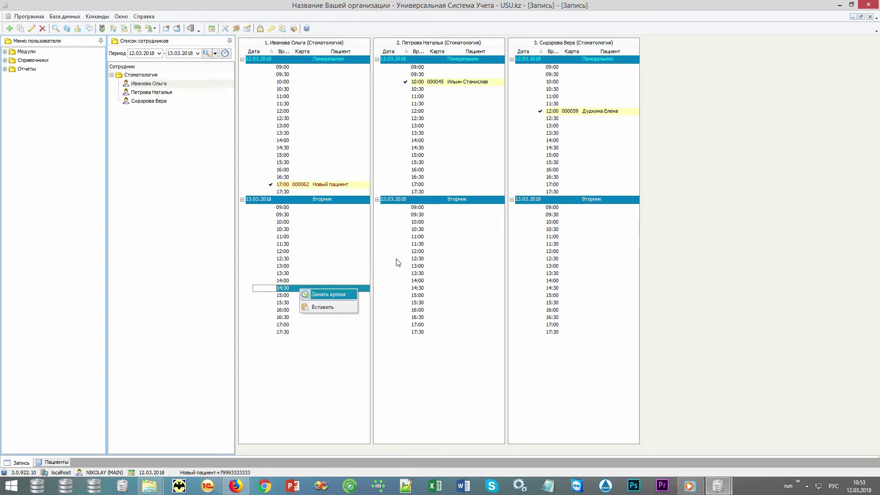
{"action": "left_click", "coordinate": [452, 106]}
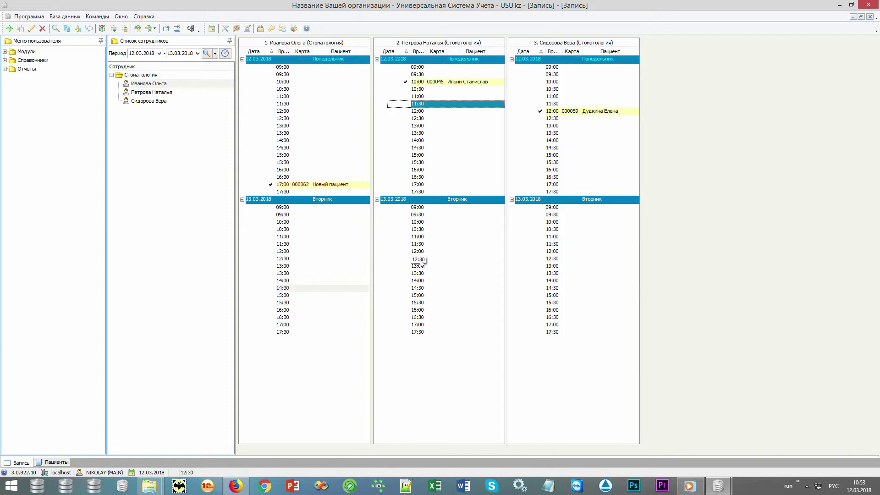
Open the current visit history of the 17:00 "Новый пациент" appointment, and check the visit's service and amount due.
{"action": "left_click", "coordinate": [353, 185]}
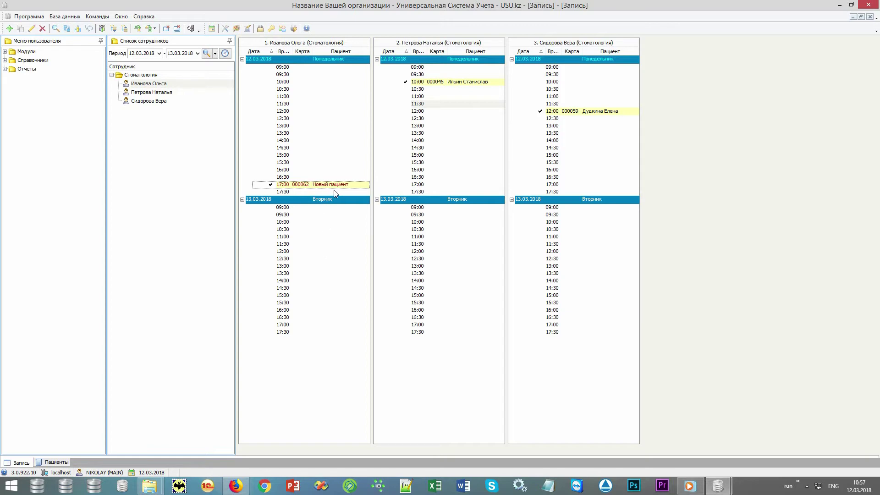
{"action": "right_click", "coordinate": [358, 185]}
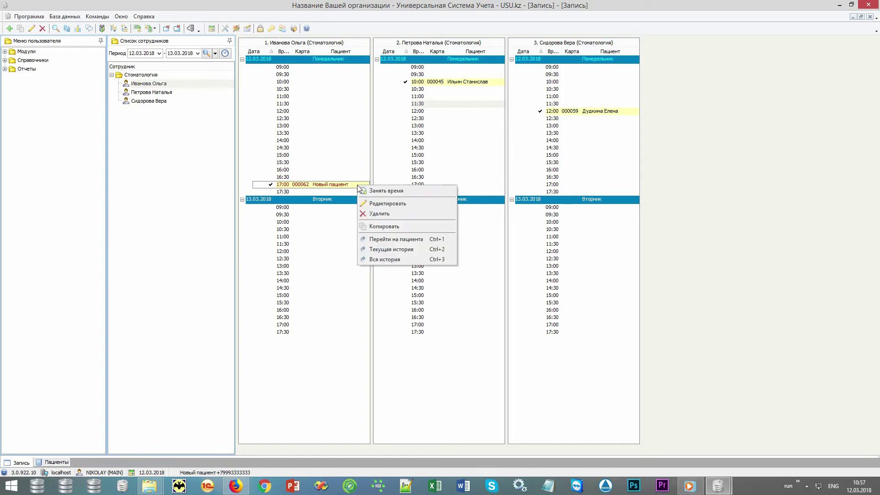
{"action": "left_click", "coordinate": [422, 249]}
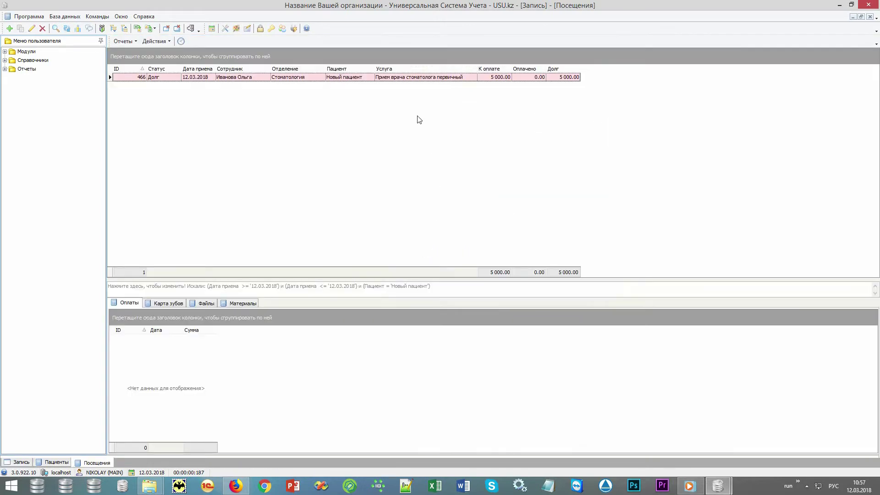
{"action": "left_click", "coordinate": [427, 78]}
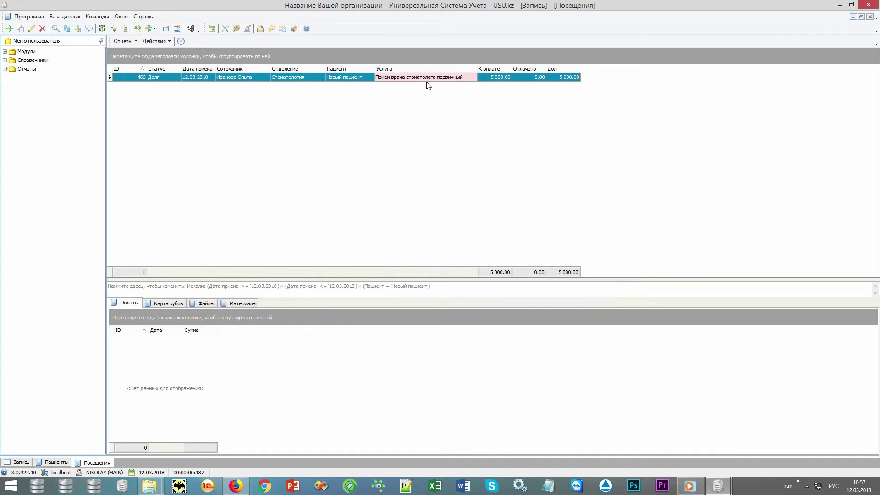
{"action": "left_click", "coordinate": [488, 80]}
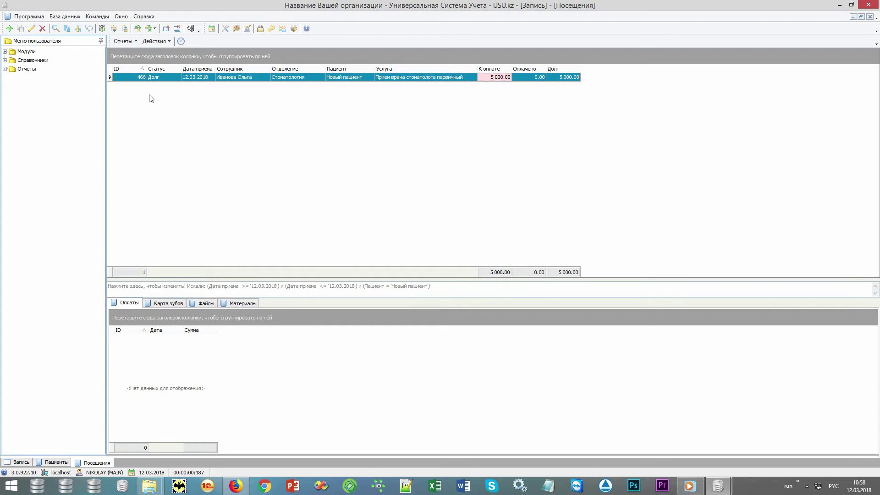
Record a 5000 payment by Наличные for the visit, and check the remaining debt and the payment entry.
{"action": "left_click", "coordinate": [159, 41]}
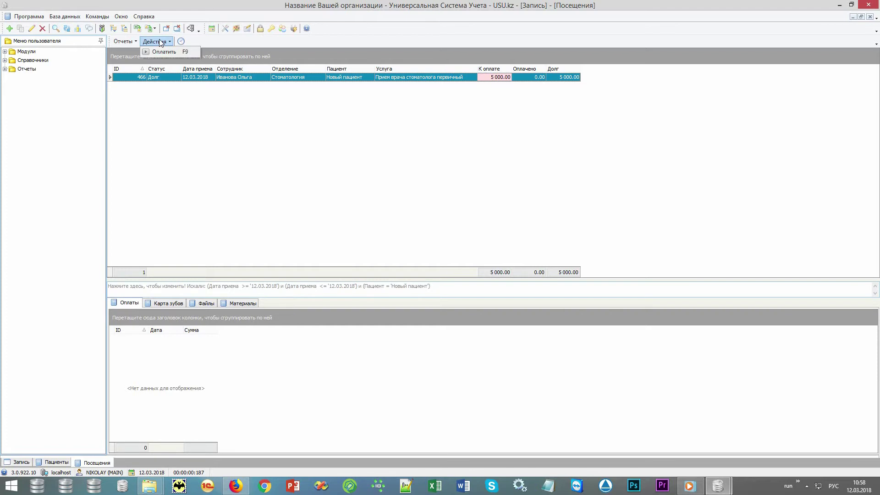
{"action": "left_click", "coordinate": [163, 52]}
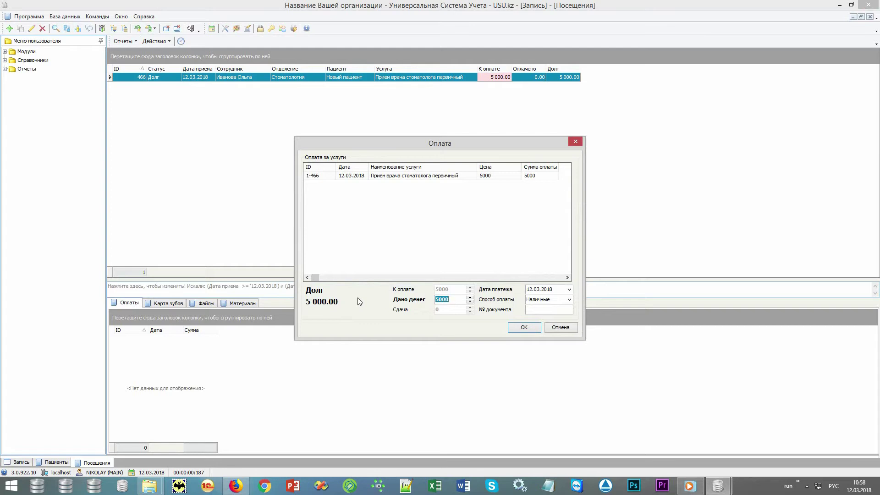
{"action": "left_click", "coordinate": [568, 300]}
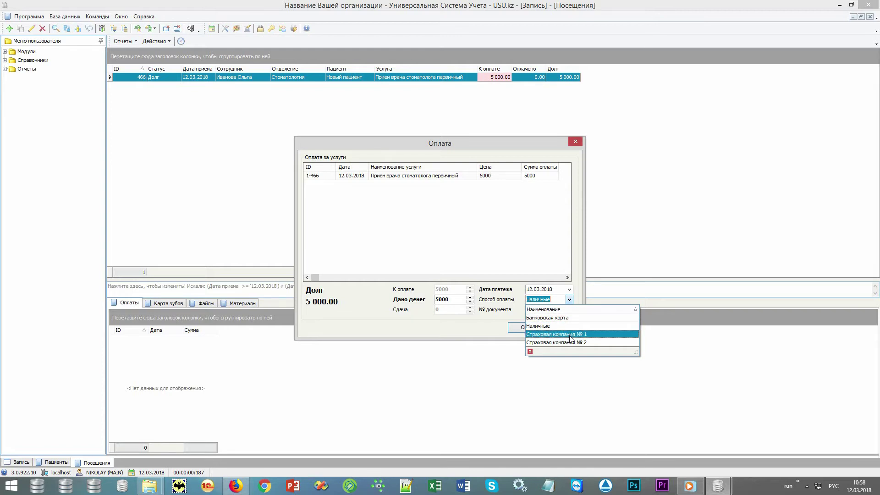
{"action": "left_click", "coordinate": [487, 331]}
{"action": "left_click", "coordinate": [512, 327]}
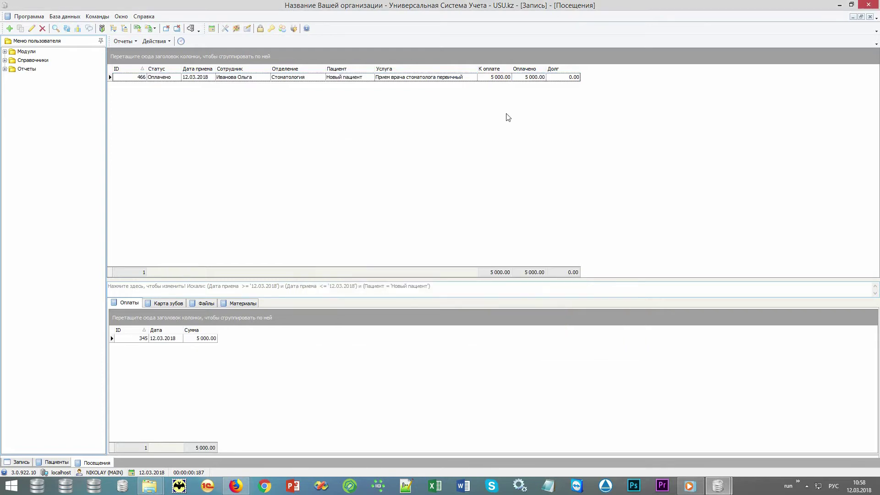
{"action": "left_click", "coordinate": [548, 79]}
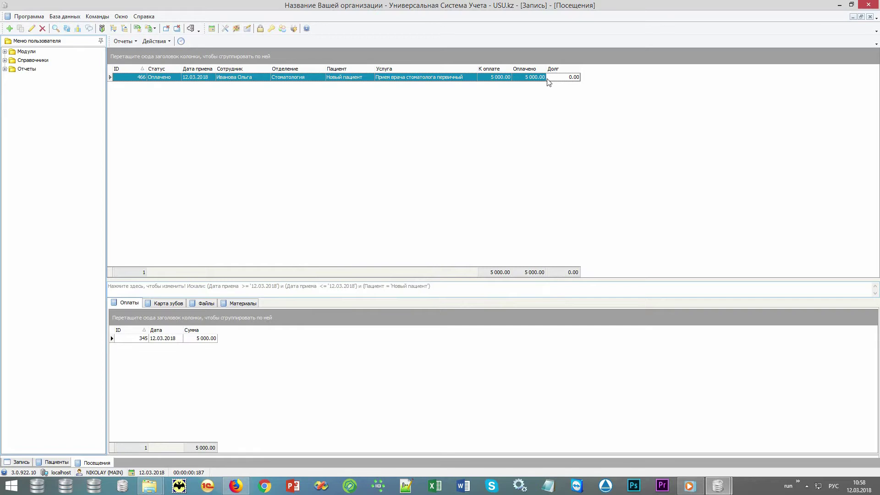
{"action": "left_click", "coordinate": [158, 341]}
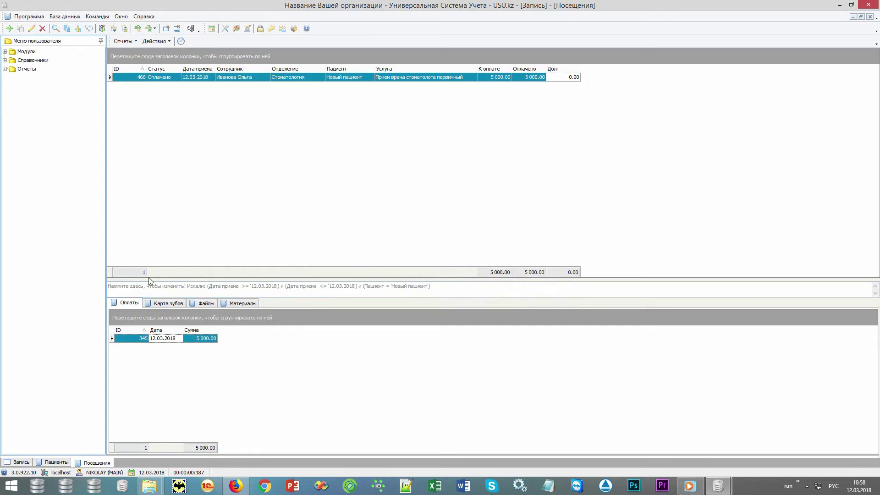
Generate the Квитанция report for the paid visit, review the receipt and close it.
{"action": "left_click", "coordinate": [133, 41]}
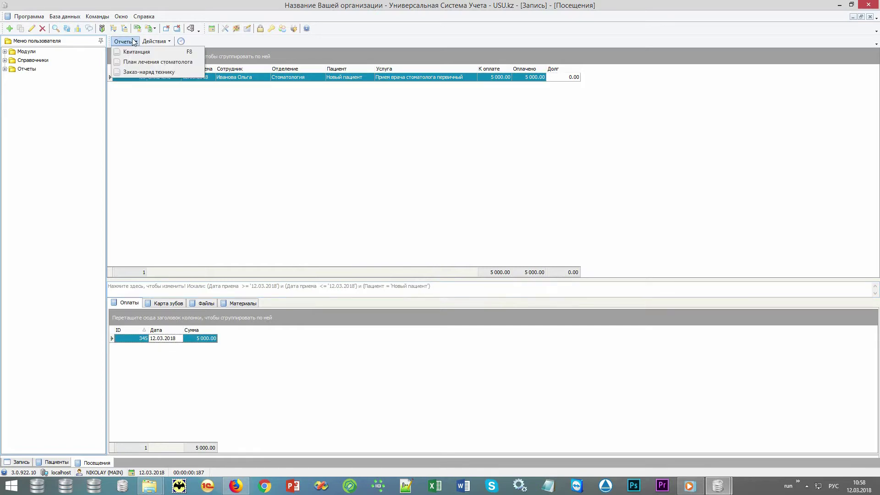
{"action": "left_click", "coordinate": [157, 57]}
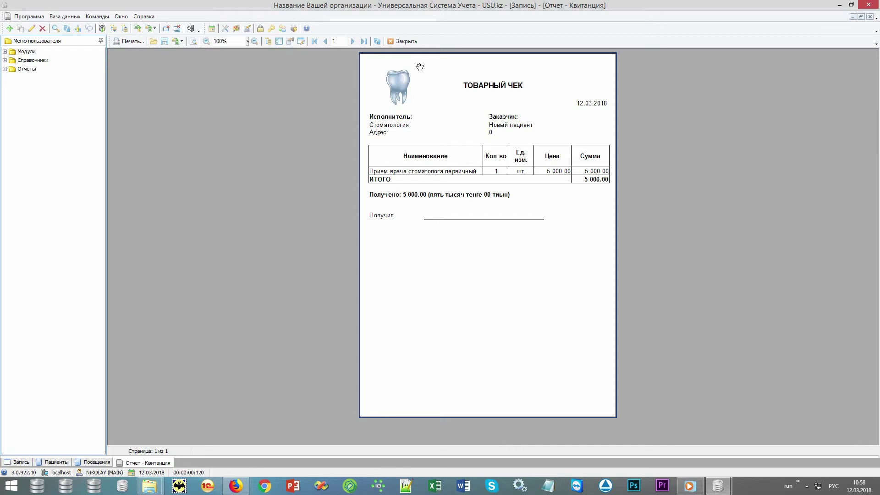
{"action": "left_click", "coordinate": [406, 42]}
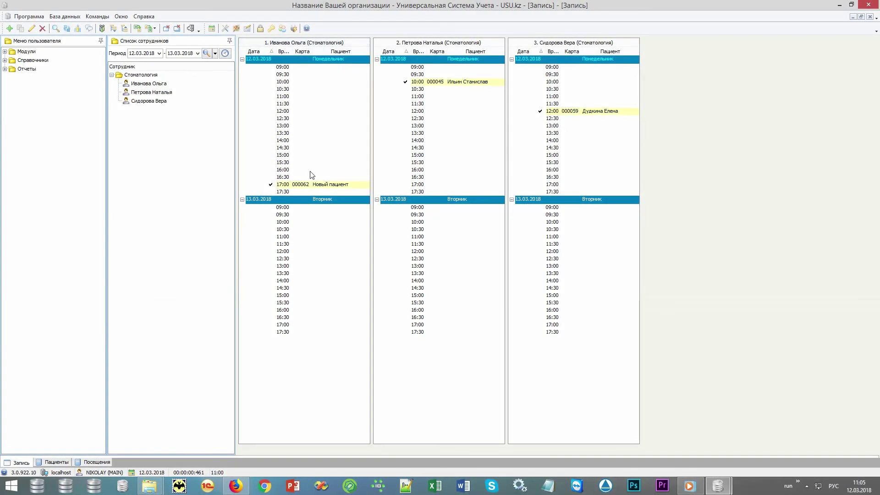
From the appointment schedule, reopen the current visit history of "Новый пациент" booked at 17:00 on 12.03.2018.
{"action": "mouse_move", "coordinate": [316, 184]}
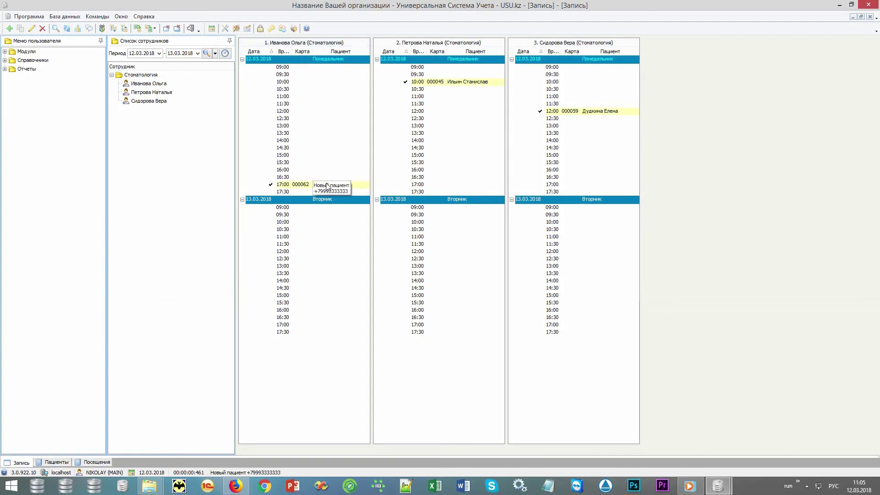
{"action": "right_click", "coordinate": [360, 187]}
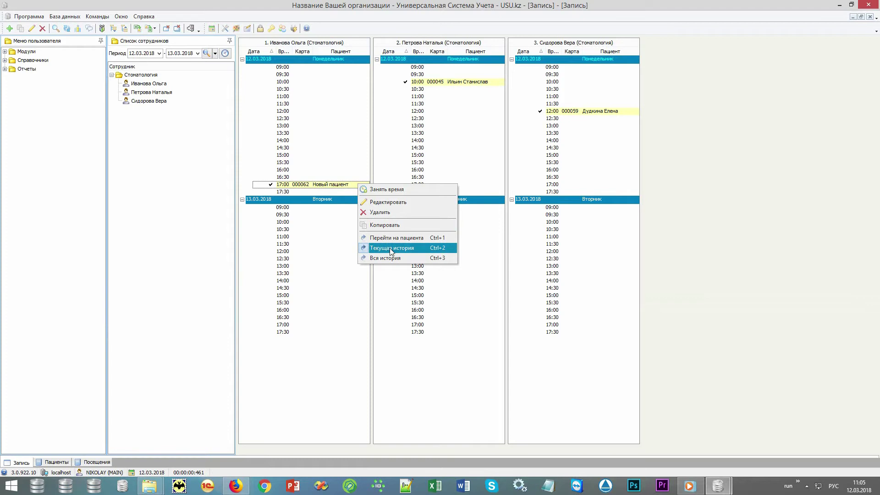
{"action": "left_click", "coordinate": [417, 247]}
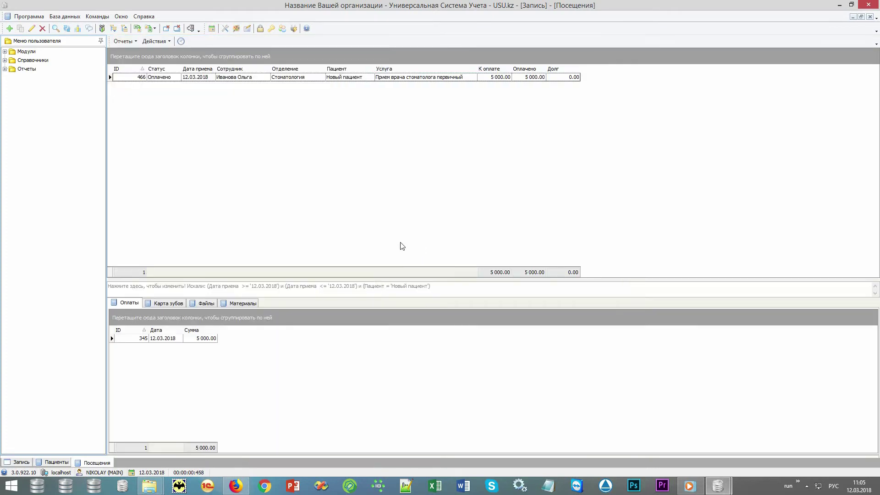
Open the visit's tooth chart record for editing and set the condition of whole tooth 6 in quadrant 2 to Кариес.
{"action": "left_click", "coordinate": [180, 304]}
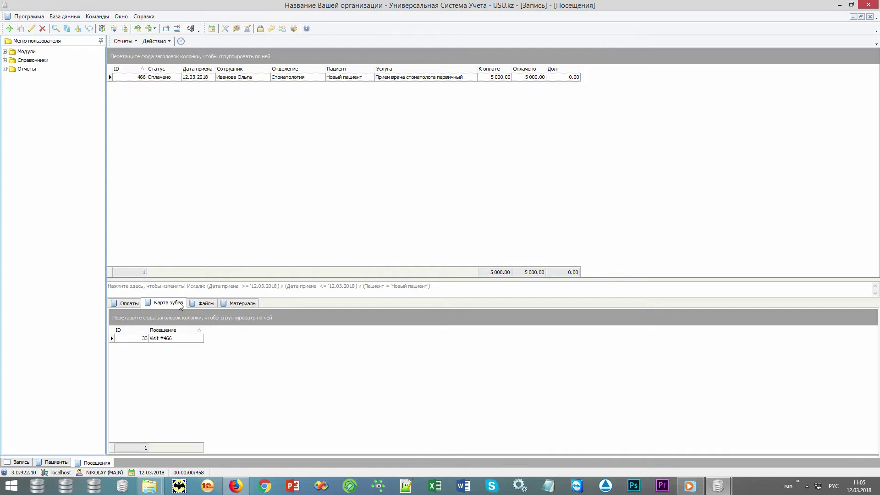
{"action": "left_click", "coordinate": [189, 338]}
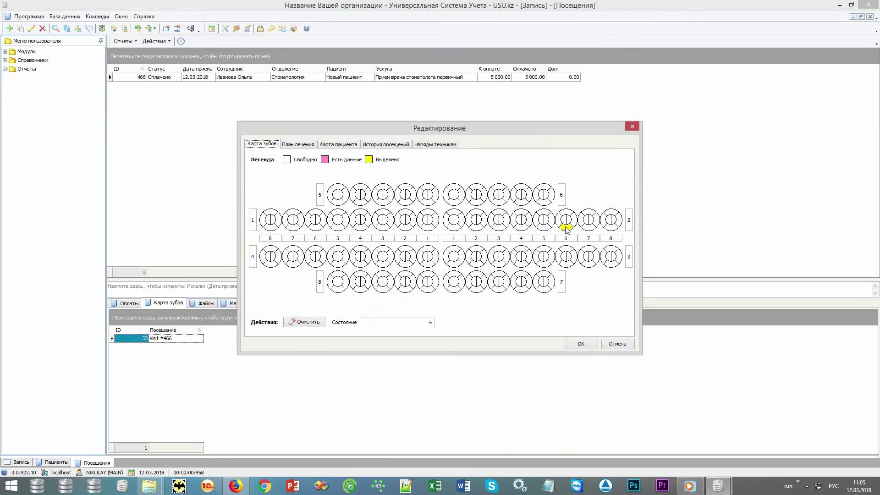
{"action": "left_click", "coordinate": [567, 228]}
{"action": "left_click", "coordinate": [430, 322]}
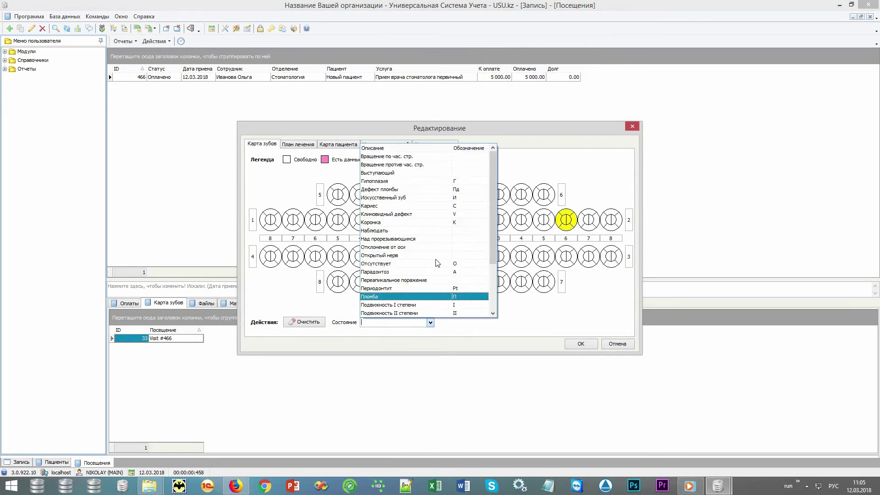
{"action": "left_click", "coordinate": [441, 208]}
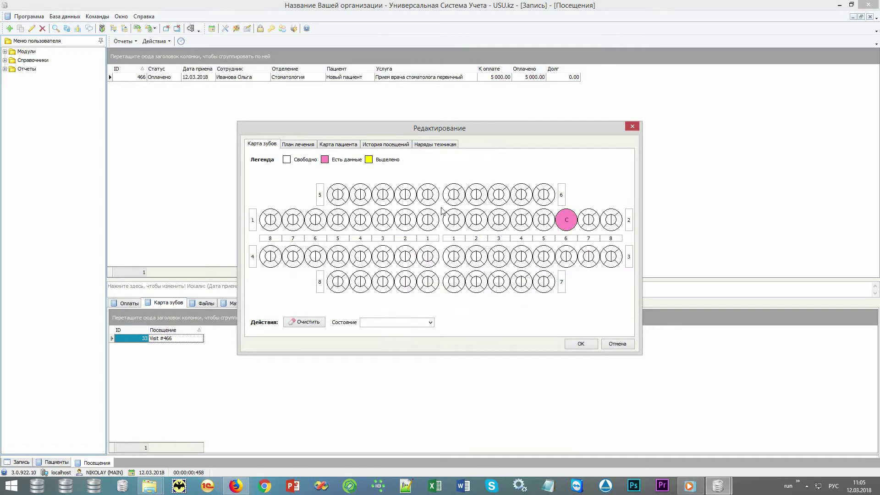
Add the service Лечение кариеса for tooth 26 to the treatment plan, with stage 1 and quantity 1, and save it.
{"action": "left_click", "coordinate": [298, 144]}
{"action": "left_click", "coordinate": [546, 160]}
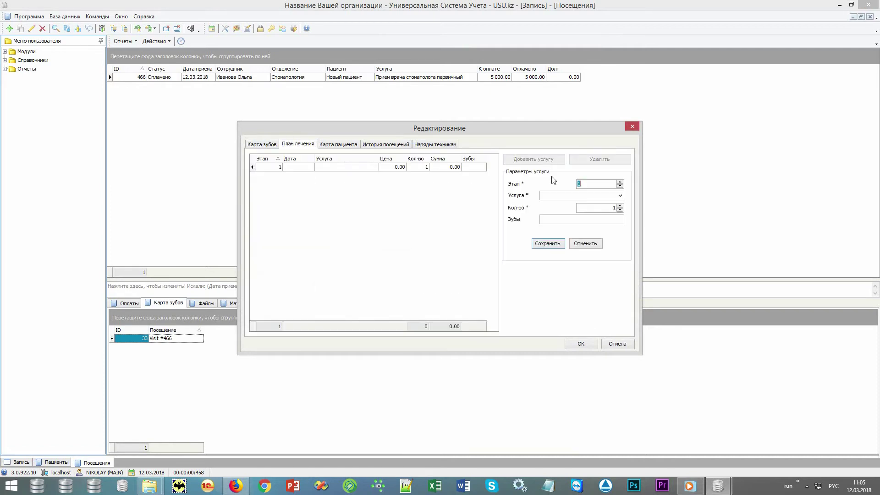
{"action": "left_click", "coordinate": [620, 196]}
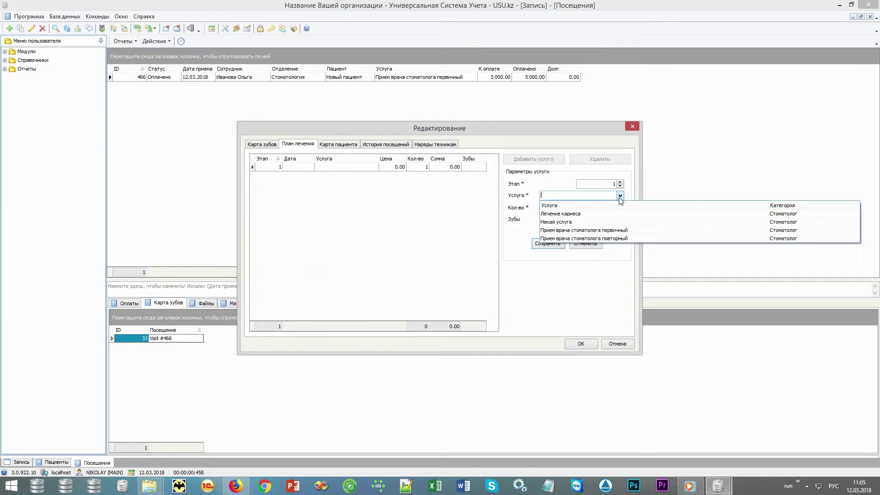
{"action": "left_click", "coordinate": [595, 213]}
{"action": "left_click", "coordinate": [593, 219]}
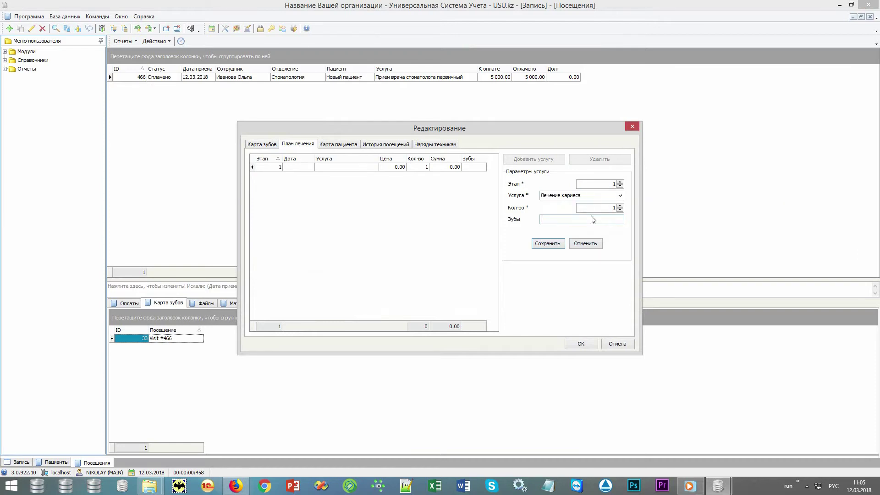
{"action": "type", "text": "26"}
{"action": "left_click", "coordinate": [554, 243]}
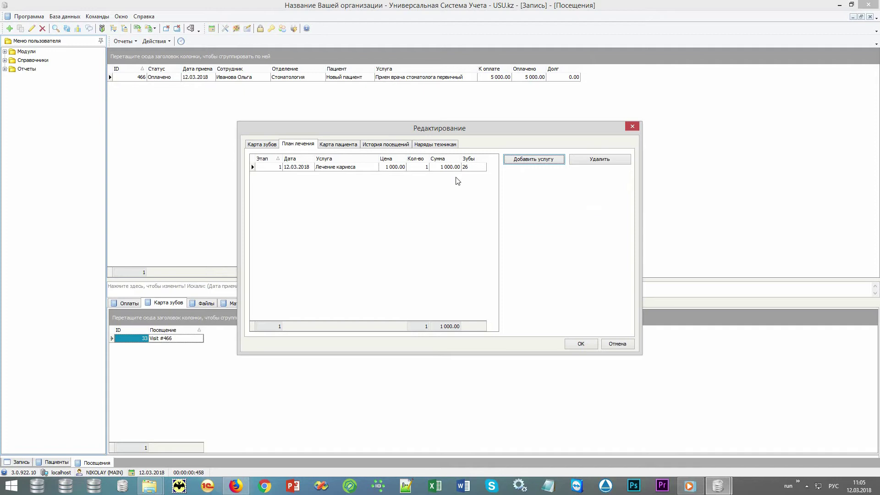
In the patient card, select tooth 26 and record the diagnosis Поверхностный кариес from the templates.
{"action": "left_click", "coordinate": [340, 145]}
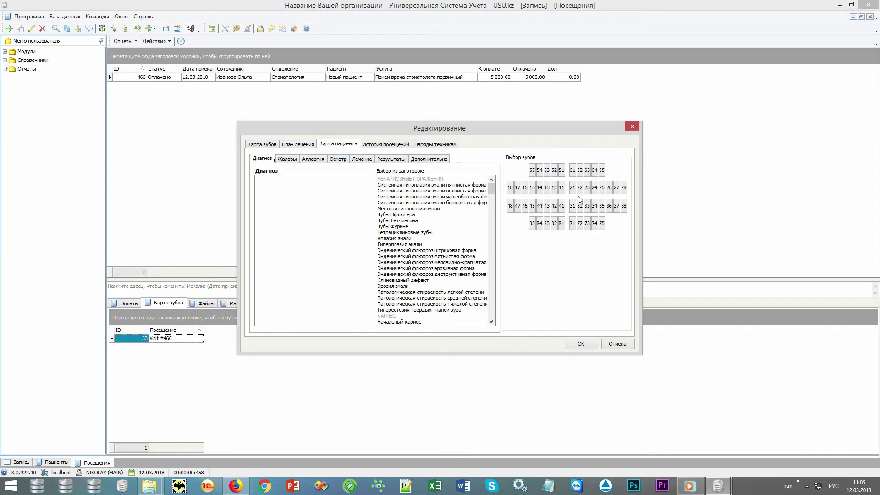
{"action": "left_click", "coordinate": [609, 187]}
{"action": "left_click_drag", "start_coordinate": [493, 192], "coordinate": [494, 200]}
{"action": "left_click", "coordinate": [445, 215]}
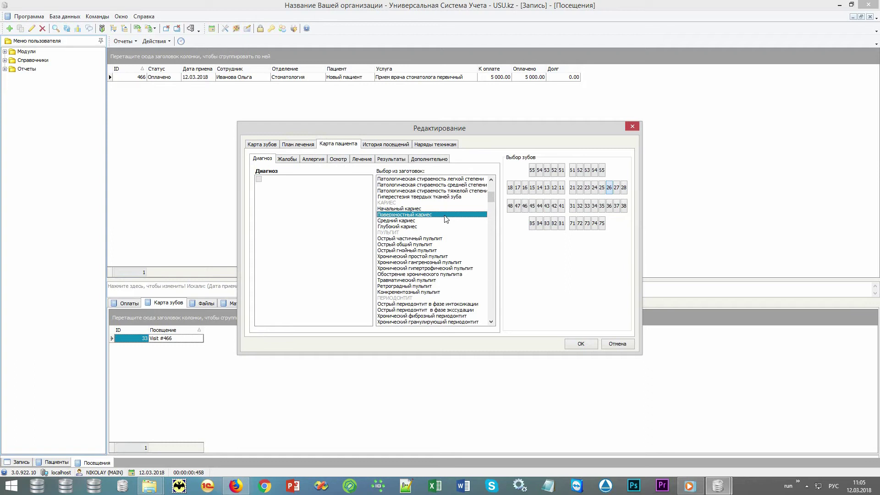
Record short-term pain from chemical irritants (сладкого, кислого, соленого) as complaints, and боли беспокоят в течение 1 дня as the disease development.
{"action": "left_click", "coordinate": [287, 159]}
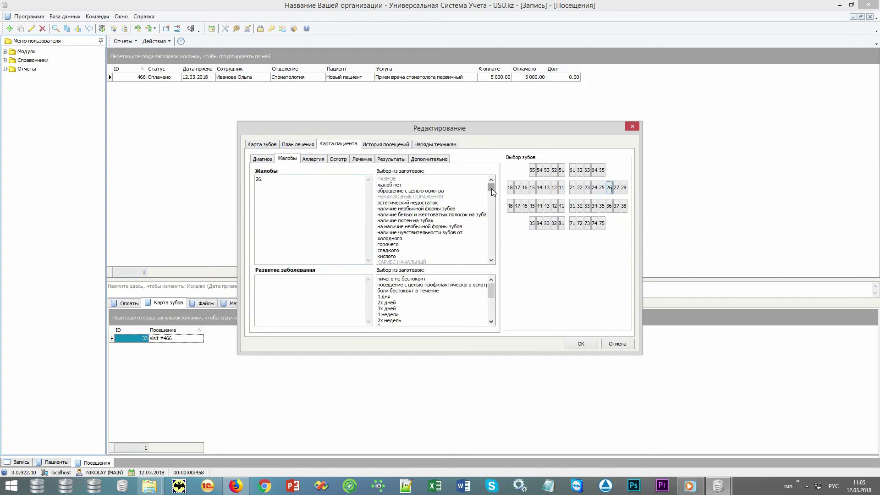
{"action": "left_click_drag", "start_coordinate": [491, 186], "coordinate": [491, 193]}
{"action": "left_click", "coordinate": [448, 215]}
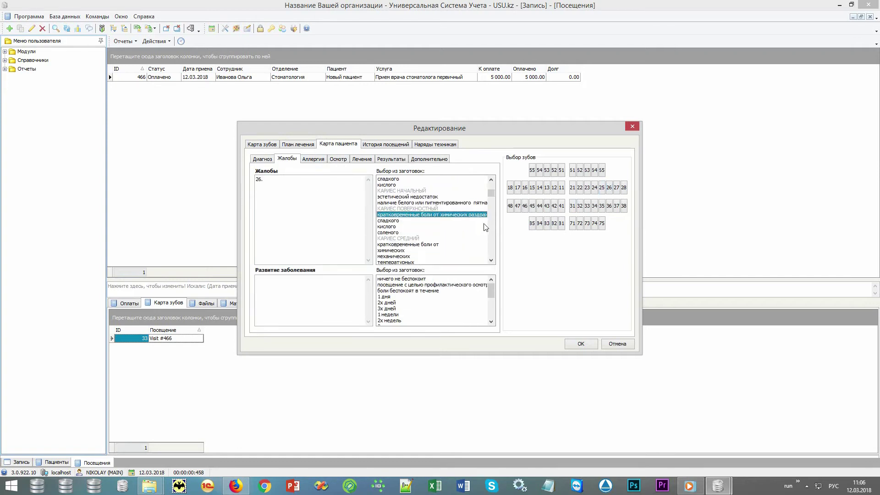
{"action": "left_click", "coordinate": [467, 221]}
{"action": "left_click", "coordinate": [484, 226]}
{"action": "left_click", "coordinate": [484, 227]}
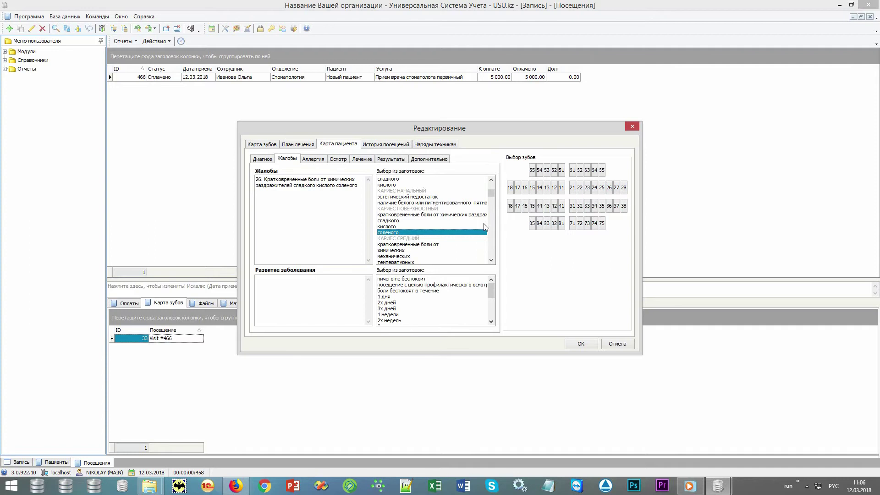
{"action": "left_click", "coordinate": [412, 291]}
{"action": "left_click", "coordinate": [393, 297]}
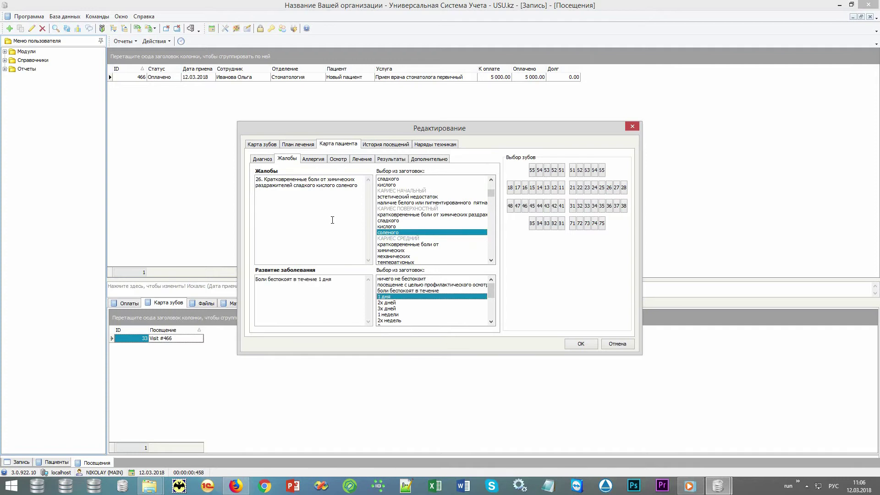
Record "аллергоанамнез не отягощен", "сопутствующие заболевания отрицает" and the external examination finding "лицо симметричное" in the patient card.
{"action": "left_click", "coordinate": [314, 161]}
{"action": "left_click", "coordinate": [390, 179]}
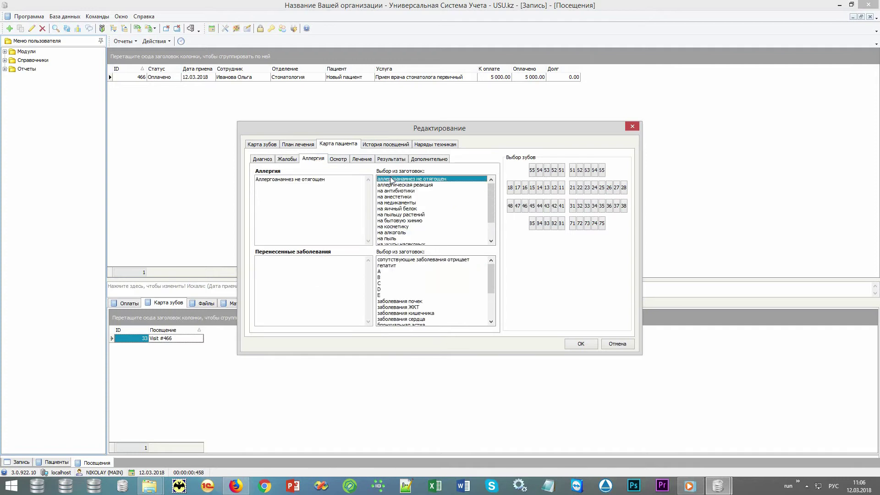
{"action": "left_click", "coordinate": [392, 259]}
{"action": "left_click", "coordinate": [341, 160]}
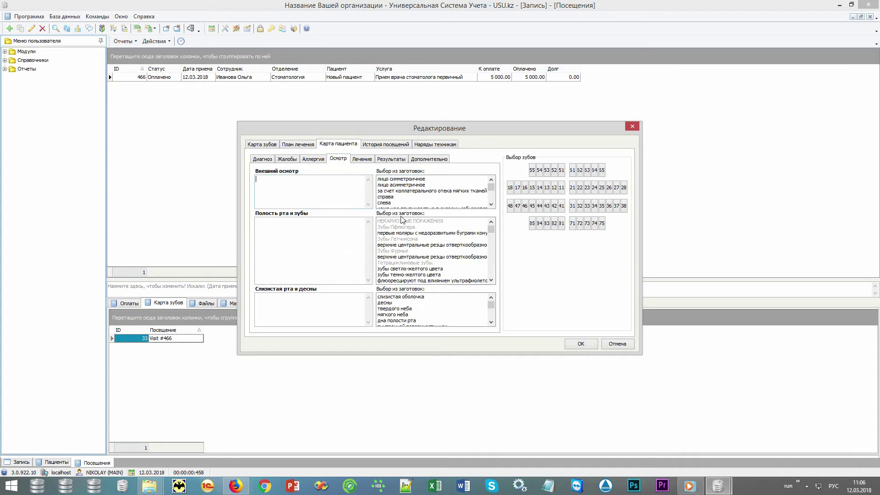
{"action": "left_click", "coordinate": [404, 180]}
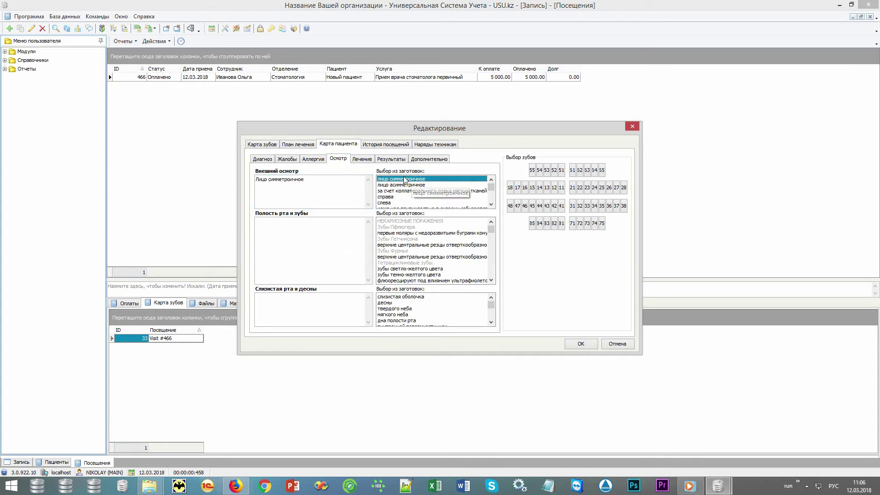
Look over the patient card's Лечение and Результаты sections, and the visit history's patient card and graphic images.
{"action": "left_click", "coordinate": [367, 159]}
{"action": "left_click", "coordinate": [399, 160]}
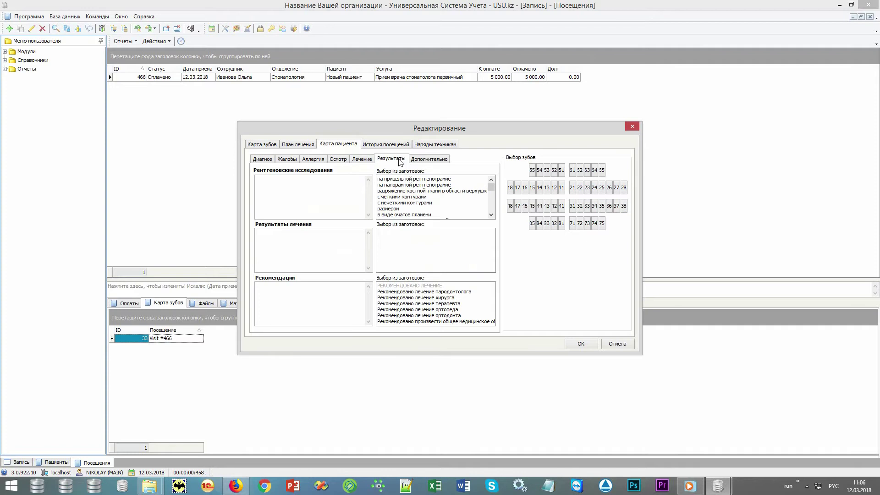
{"action": "left_click", "coordinate": [401, 146]}
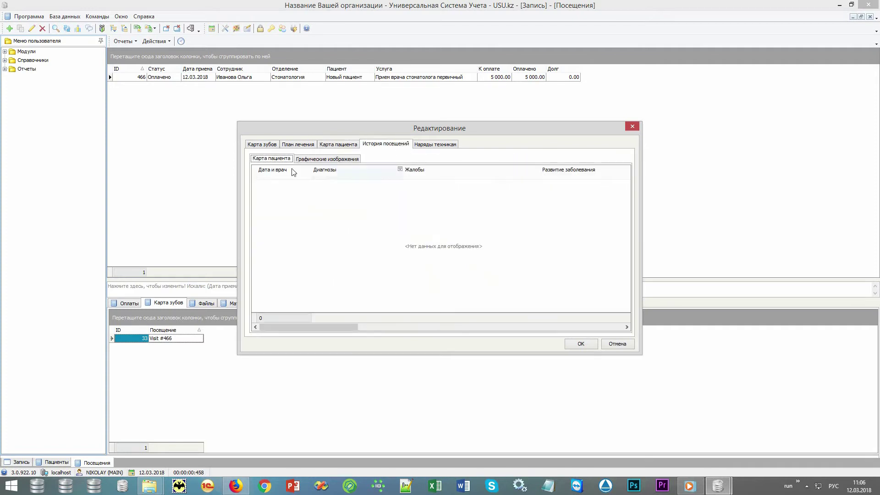
{"action": "left_click", "coordinate": [327, 160]}
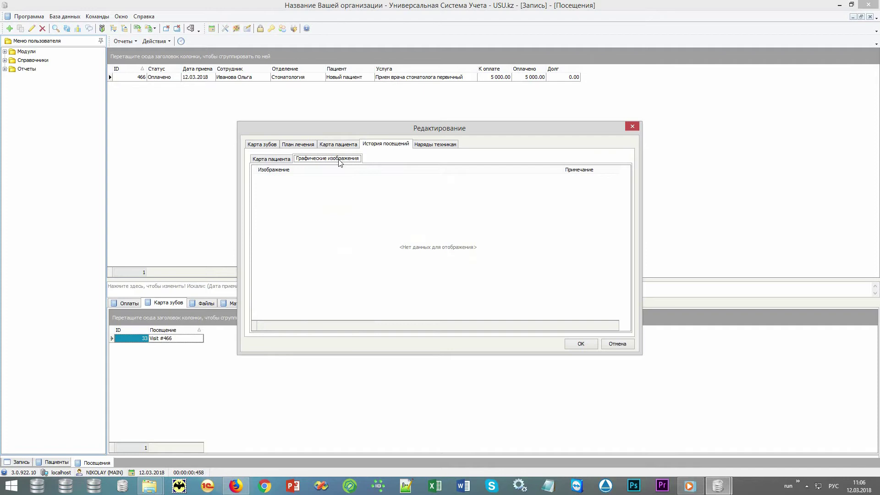
Create a technician work order for the patient, choose the technician and save the order.
{"action": "left_click", "coordinate": [435, 145]}
{"action": "left_click", "coordinate": [272, 244]}
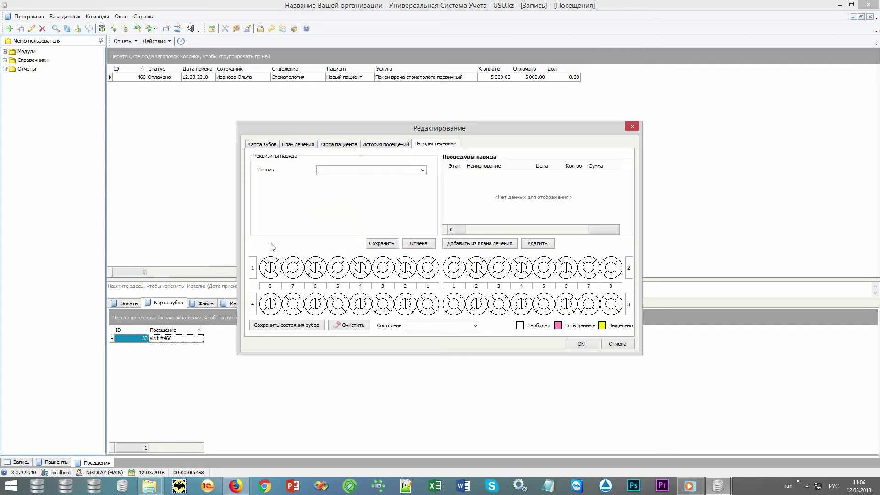
{"action": "left_click", "coordinate": [422, 171]}
{"action": "left_click", "coordinate": [397, 186]}
{"action": "left_click", "coordinate": [380, 243]}
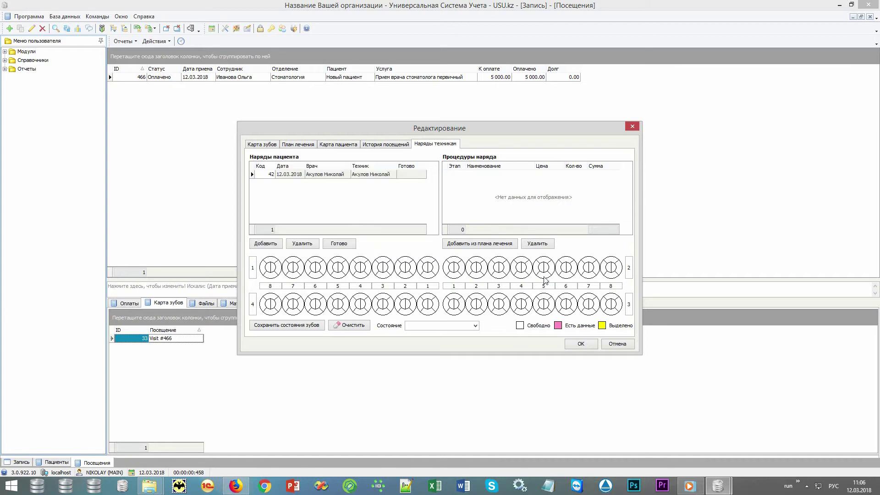
In the work order's chart, set quadrant 2 teeth 5 and 7 to Коронка and tooth 6 to Отсутствует, and confirm the record.
{"action": "left_click", "coordinate": [544, 275]}
{"action": "left_click", "coordinate": [588, 273]}
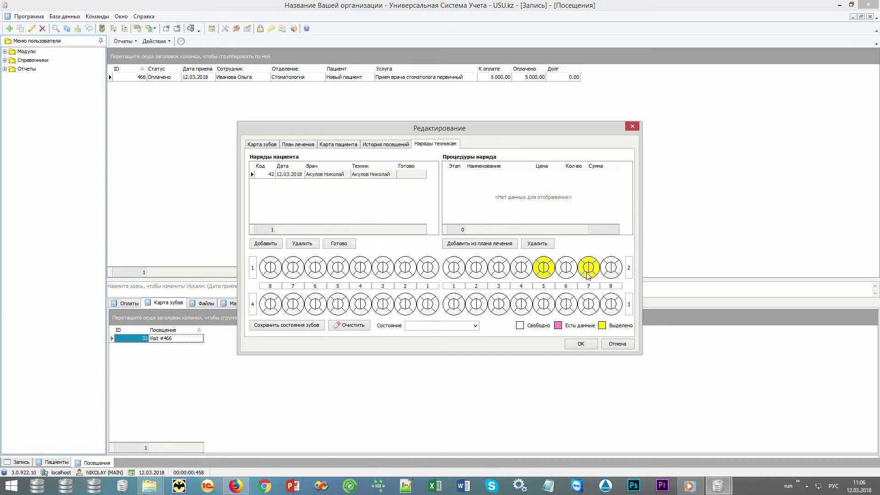
{"action": "left_click", "coordinate": [475, 325]}
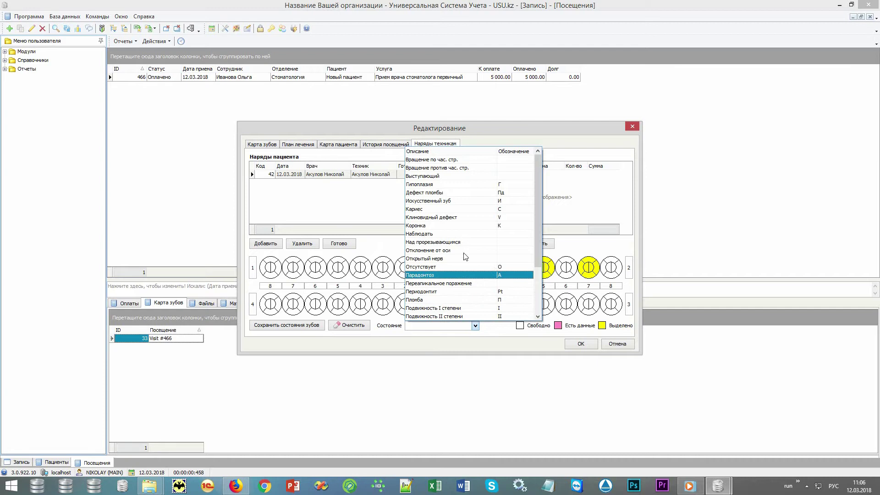
{"action": "left_click", "coordinate": [460, 225]}
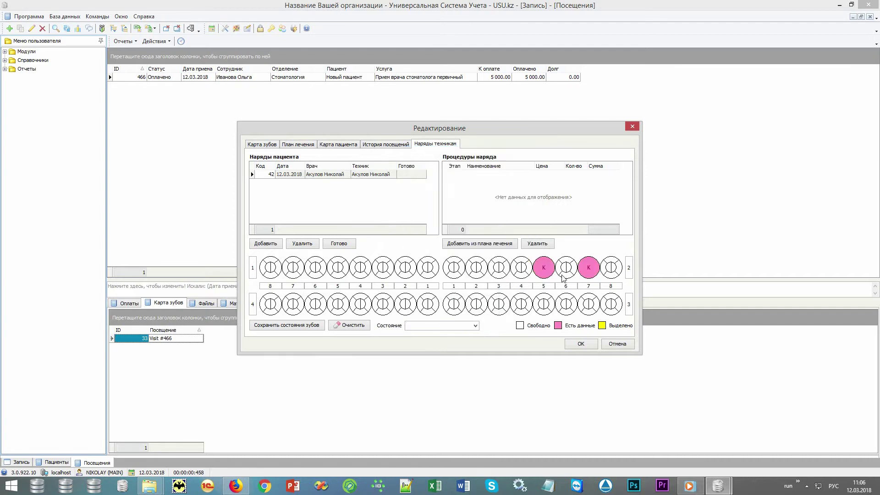
{"action": "left_click", "coordinate": [563, 274]}
{"action": "left_click", "coordinate": [475, 325]}
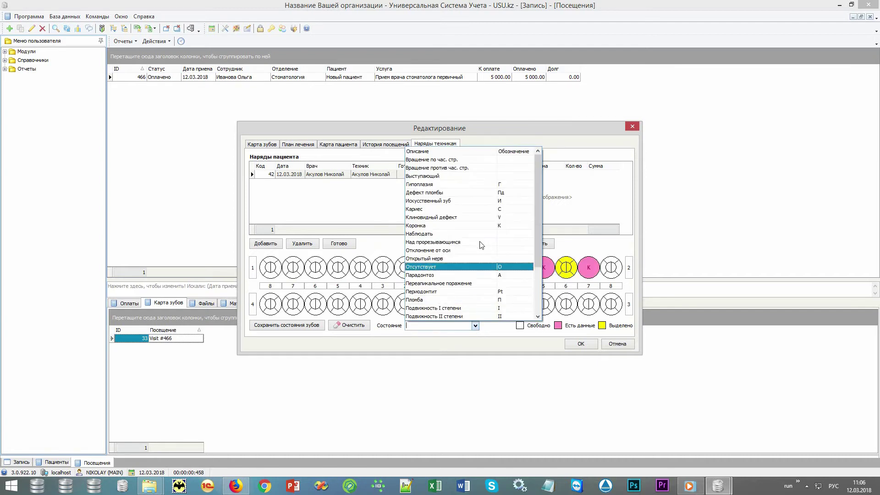
{"action": "left_click", "coordinate": [477, 267]}
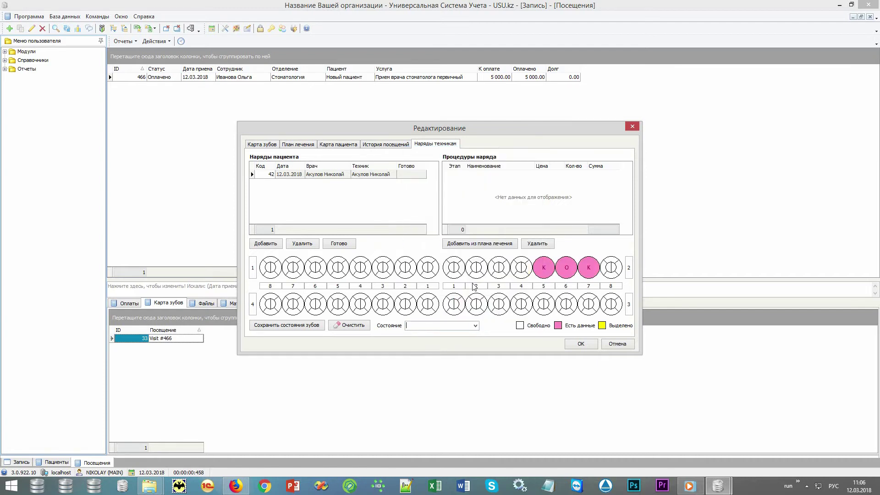
{"action": "left_click", "coordinate": [581, 344]}
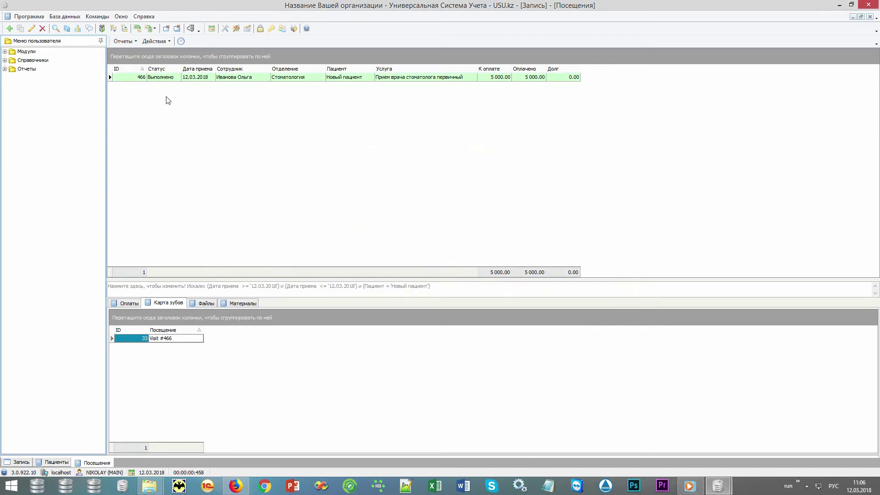
{"action": "left_click", "coordinate": [123, 41]}
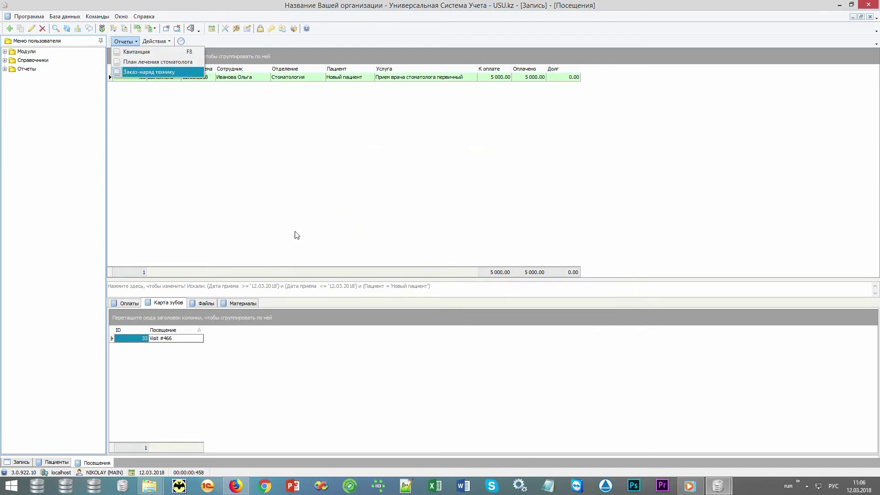
{"action": "left_click", "coordinate": [290, 250]}
Attach the dental X-ray image to the visit's files, save the record and widen the image column.
{"action": "left_click", "coordinate": [205, 303]}
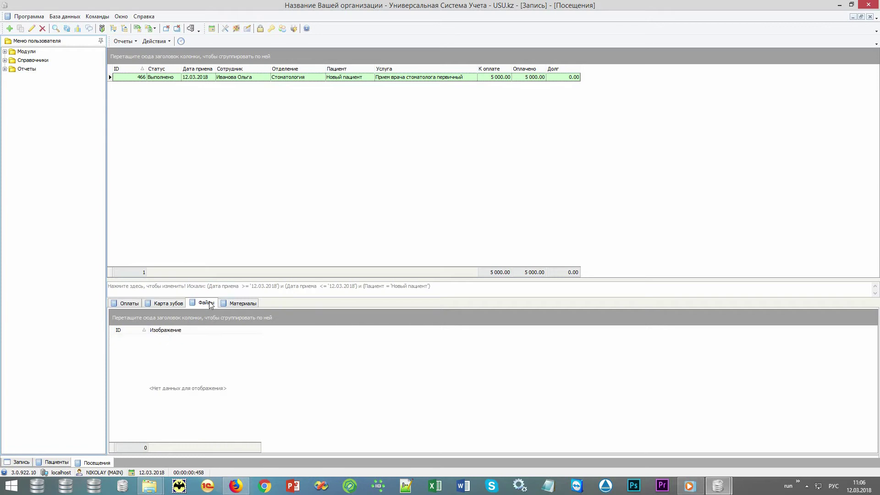
{"action": "right_click", "coordinate": [315, 383]}
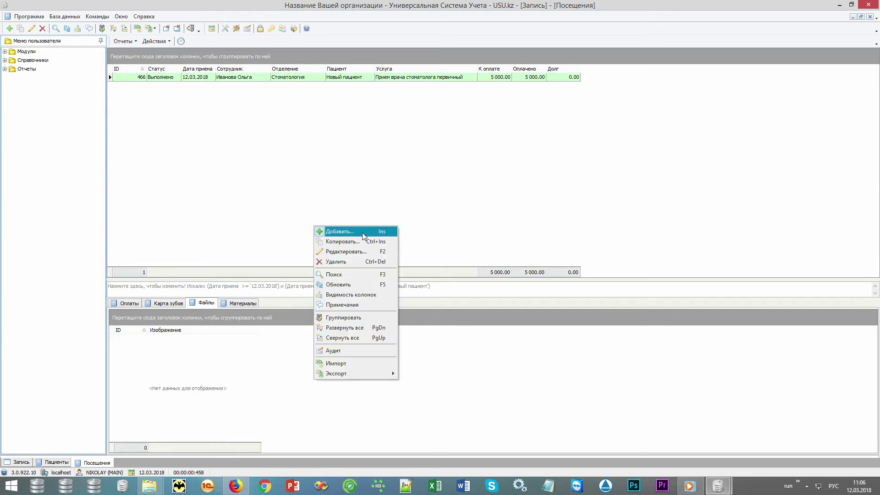
{"action": "left_click", "coordinate": [364, 230]}
{"action": "right_click", "coordinate": [557, 49]}
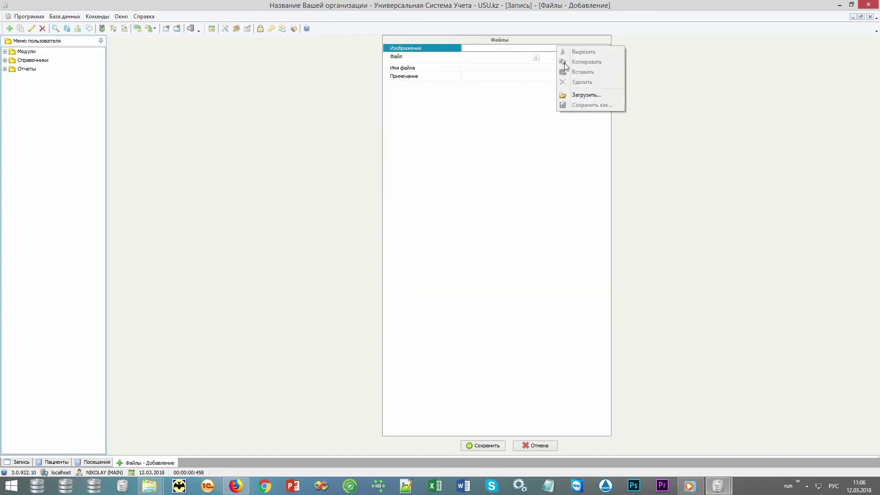
{"action": "left_click", "coordinate": [570, 95]}
{"action": "double_click", "coordinate": [153, 91]}
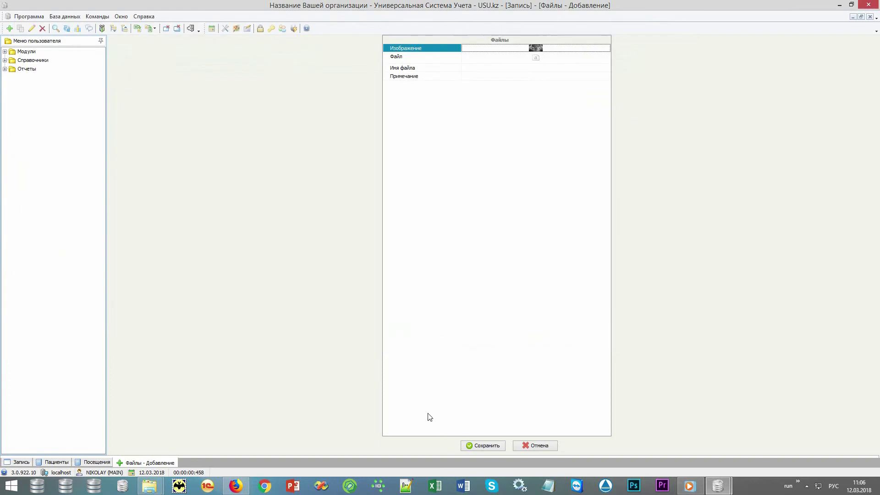
{"action": "left_click", "coordinate": [483, 445]}
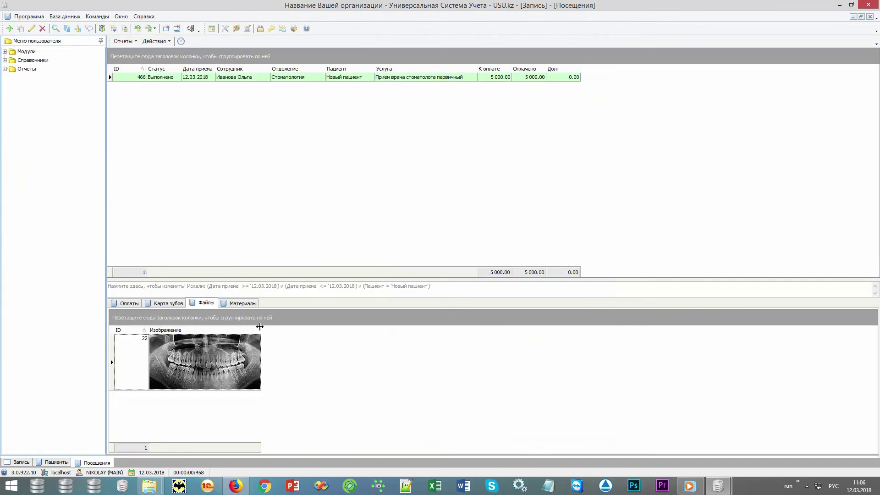
{"action": "left_click_drag", "start_coordinate": [284, 328], "coordinate": [326, 329]}
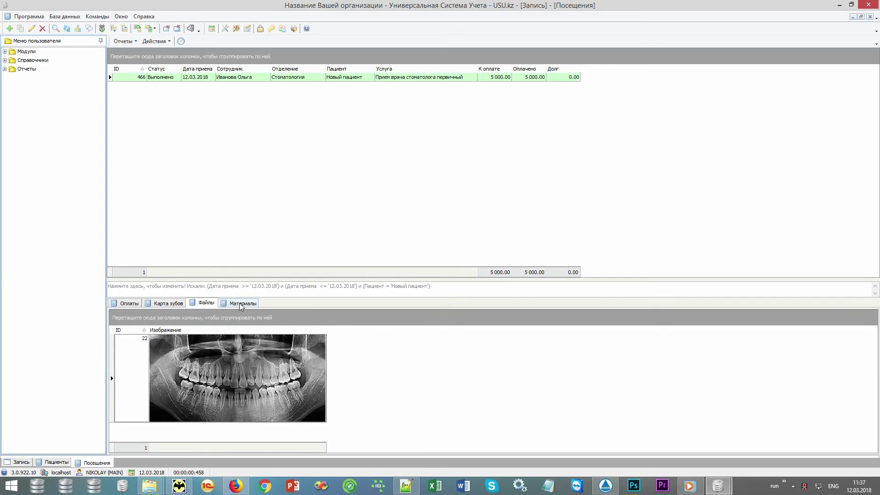
Add a material to the visit from the Администрация warehouse: item 10002 Медикамент 2, quantity 1, and save the record.
{"action": "left_click", "coordinate": [240, 304]}
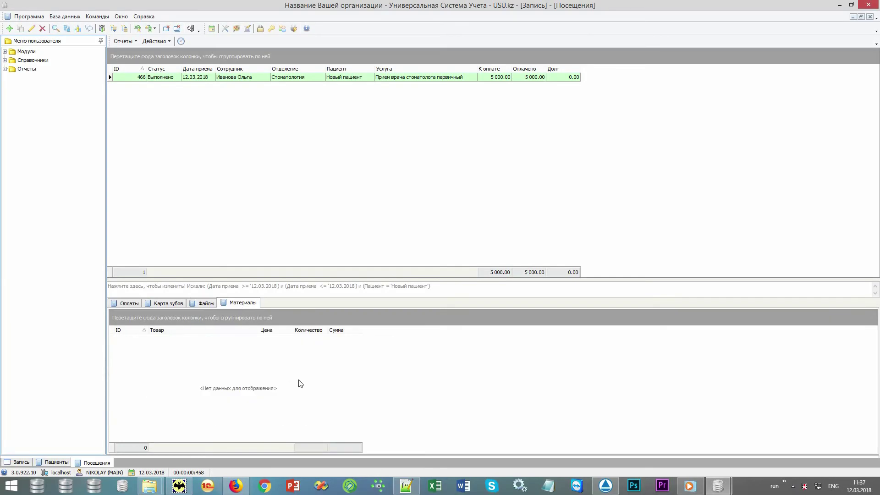
{"action": "right_click", "coordinate": [322, 405]}
{"action": "left_click", "coordinate": [377, 256]}
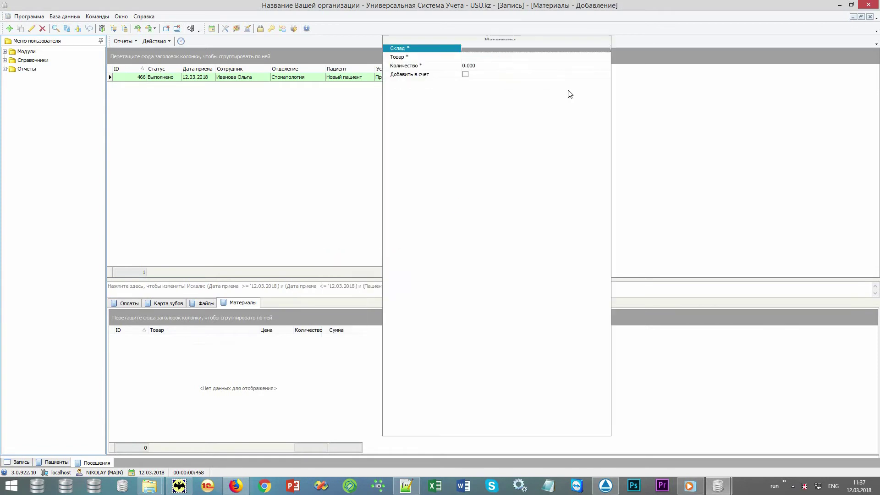
{"action": "left_click", "coordinate": [605, 48]}
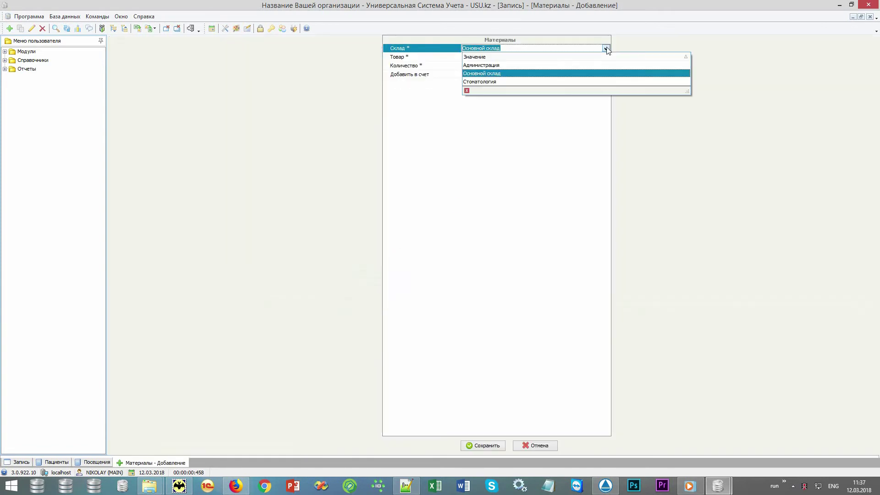
{"action": "left_click", "coordinate": [595, 65]}
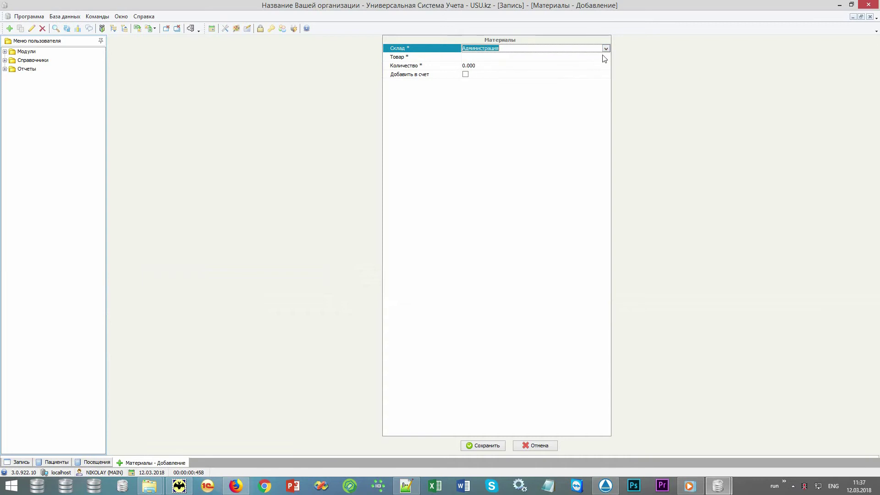
{"action": "left_click", "coordinate": [606, 57]}
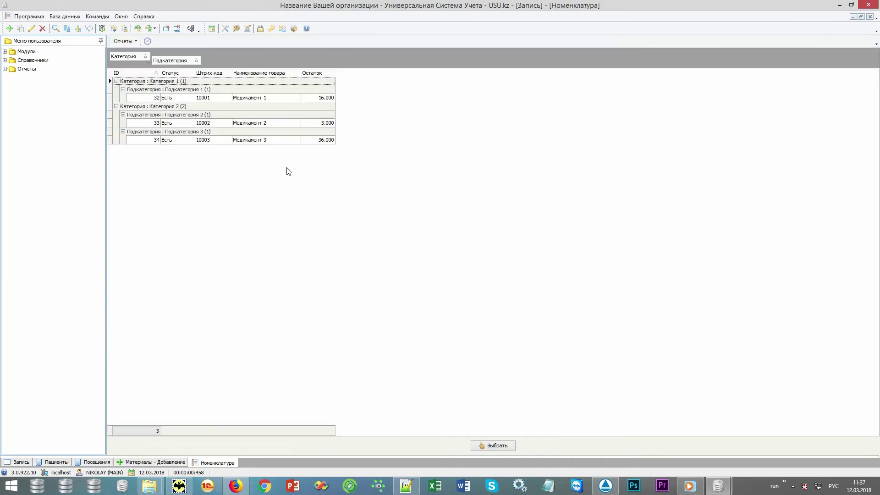
{"action": "double_click", "coordinate": [280, 123]}
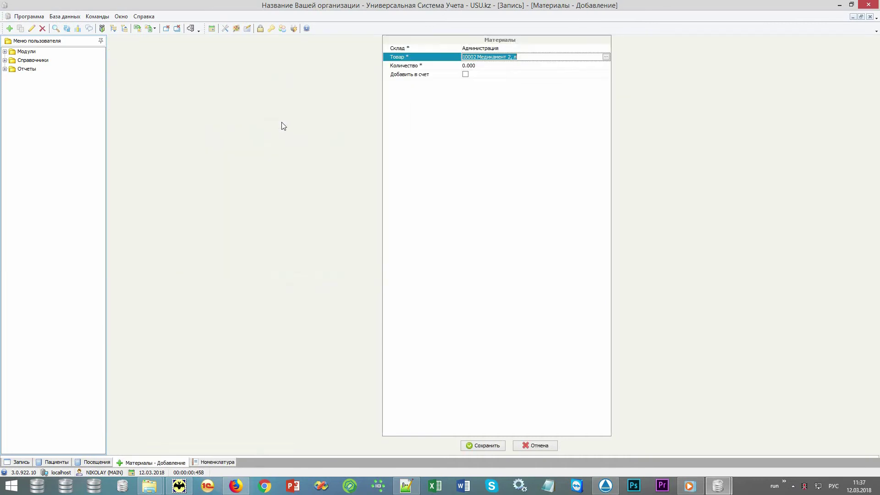
{"action": "left_click", "coordinate": [485, 67]}
{"action": "type", "text": "1"}
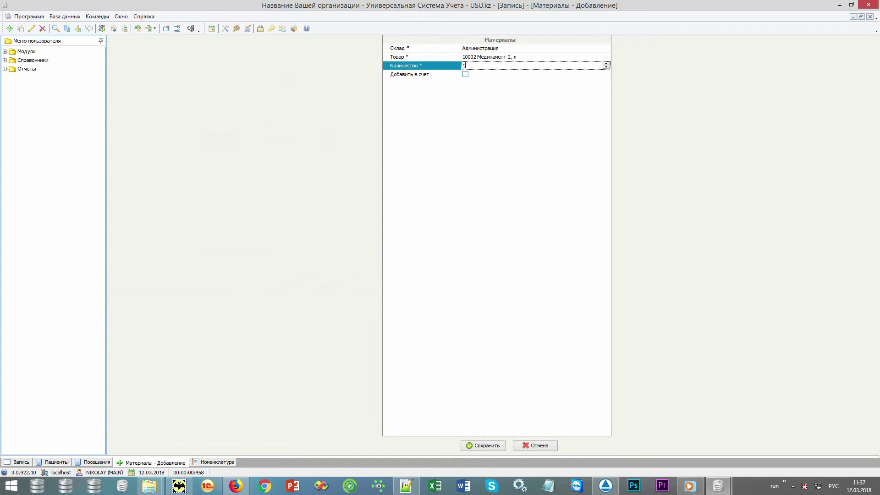
{"action": "left_click", "coordinate": [483, 74]}
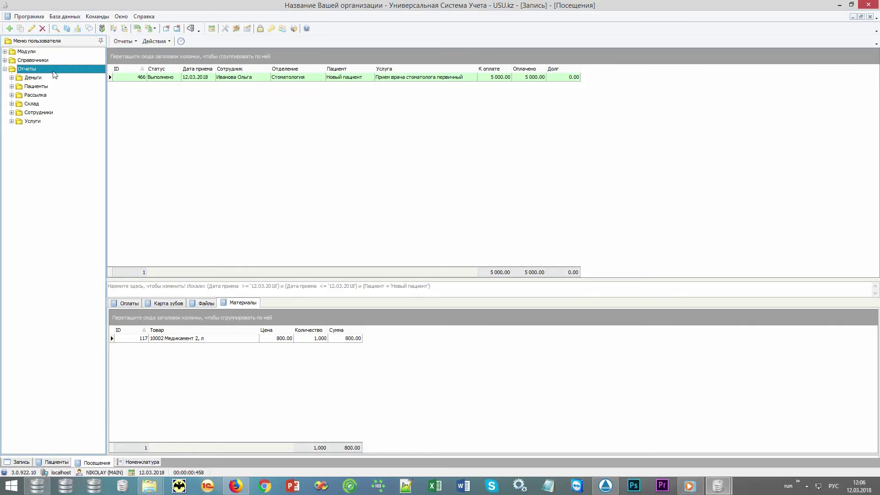
Generate the Рассылка report of patient contacts and open the mailing dialog from it.
{"action": "double_click", "coordinate": [49, 95]}
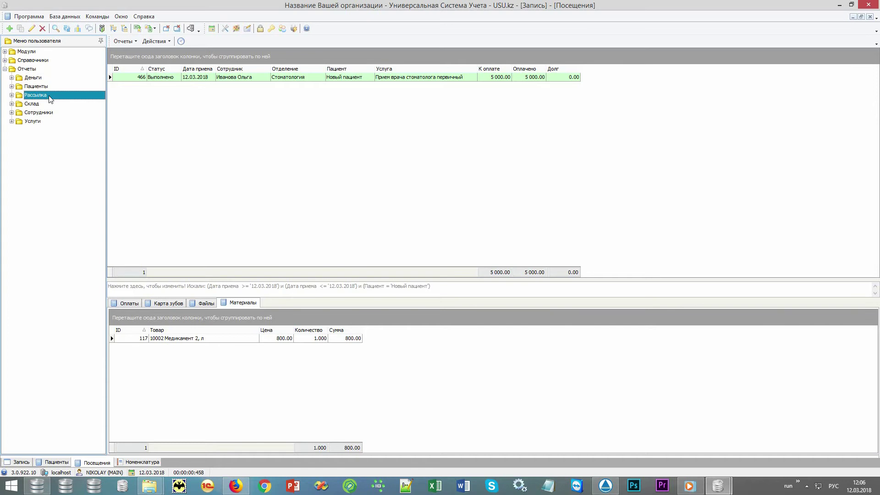
{"action": "double_click", "coordinate": [61, 114]}
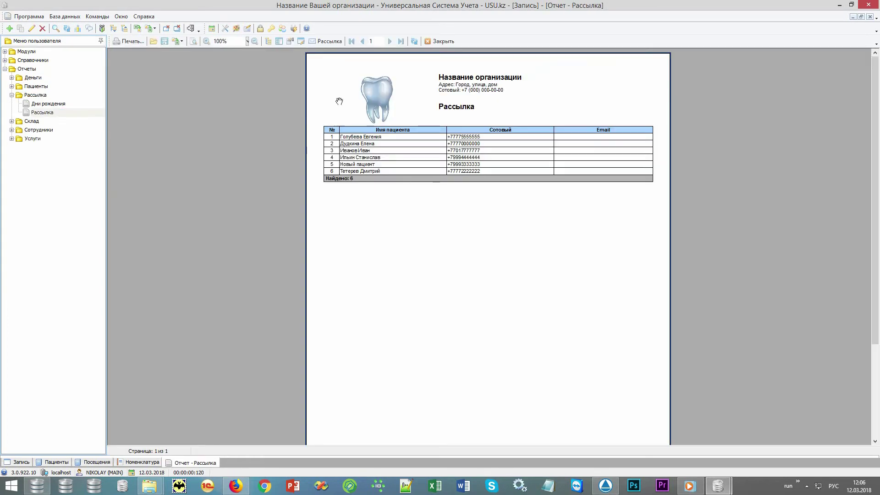
{"action": "left_click", "coordinate": [326, 41]}
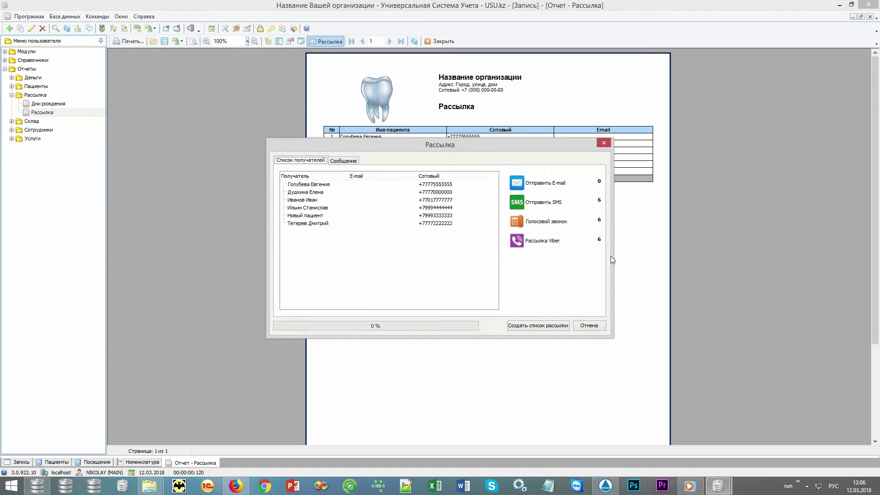
Look over the e-mail, SMS, Viber and voice call options and the message templates, and cancel the mailing.
{"action": "left_click", "coordinate": [516, 183]}
{"action": "left_click", "coordinate": [516, 204]}
{"action": "left_click", "coordinate": [517, 243]}
{"action": "left_click", "coordinate": [517, 222]}
{"action": "left_click", "coordinate": [344, 161]}
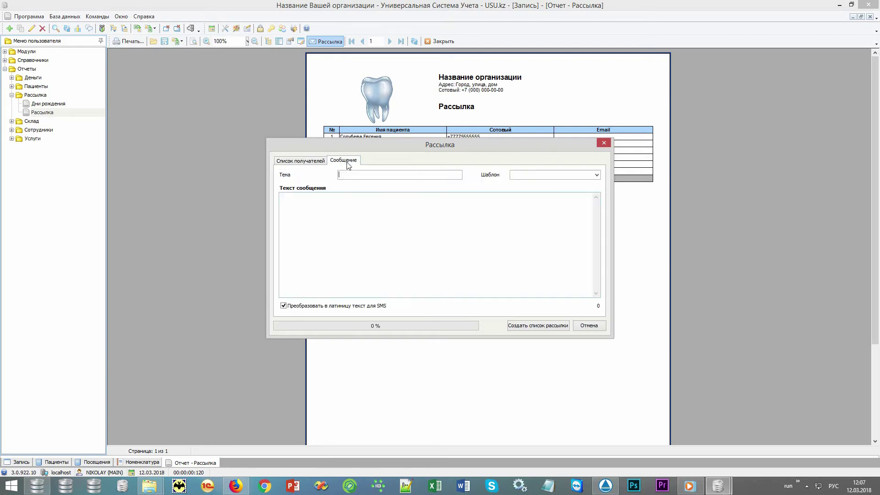
{"action": "left_click", "coordinate": [596, 175]}
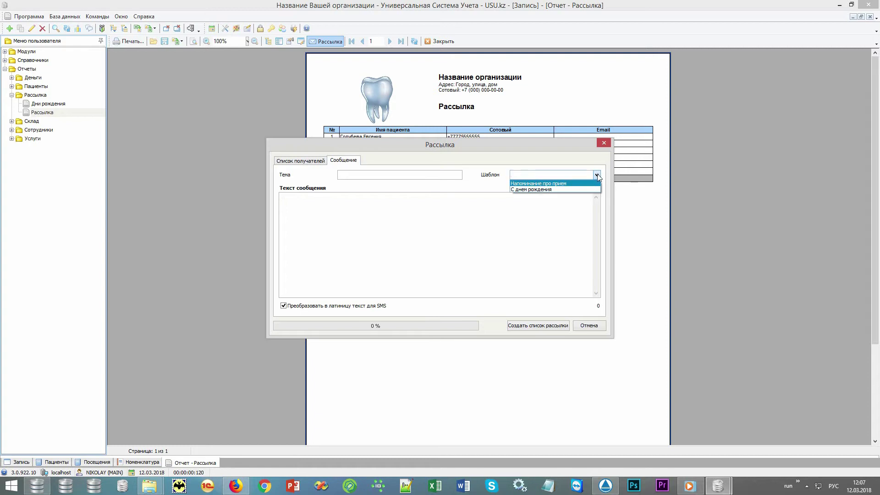
{"action": "left_click", "coordinate": [597, 175]}
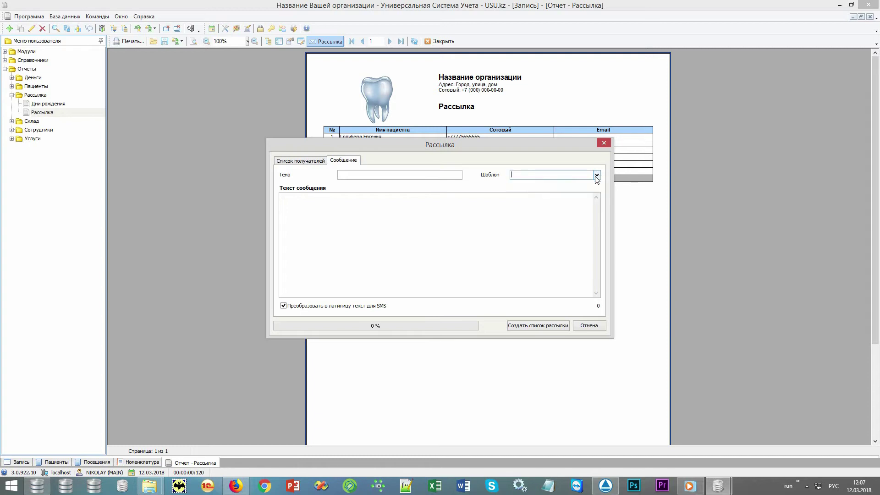
{"action": "left_click", "coordinate": [587, 325]}
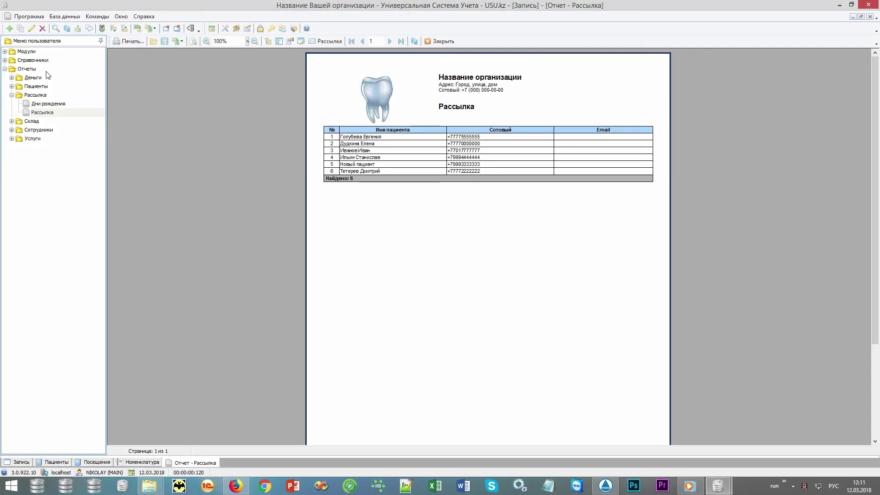
Expand the Услуги, Сотрудники, Склад, Пациенты and Деньги groups under Отчеты to list all their reports.
{"action": "left_click", "coordinate": [49, 71]}
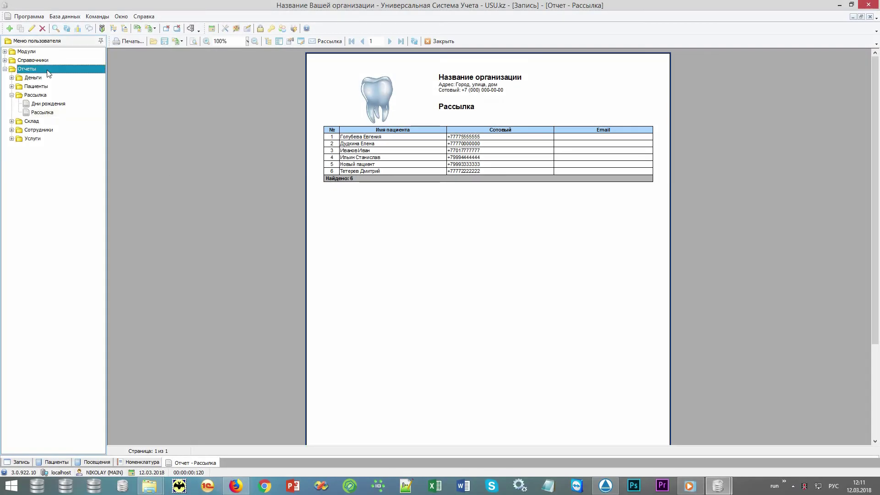
{"action": "left_click", "coordinate": [11, 139]}
{"action": "left_click", "coordinate": [12, 130]}
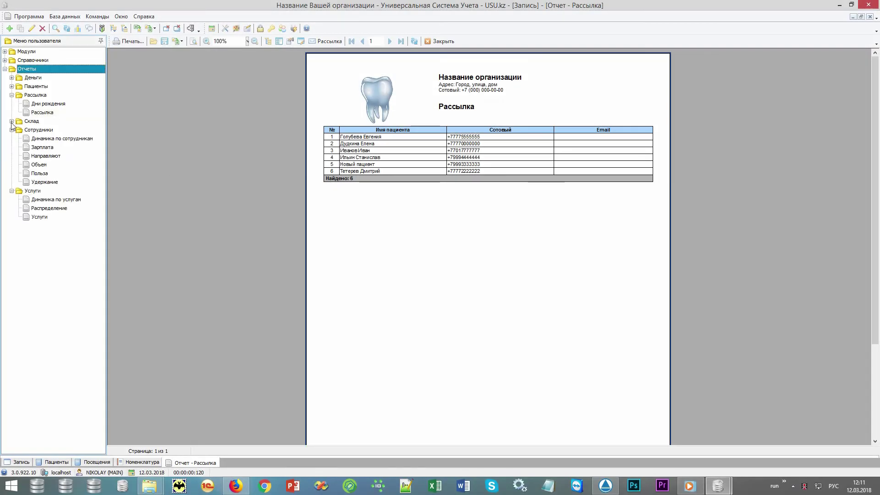
{"action": "left_click", "coordinate": [12, 121]}
{"action": "left_click", "coordinate": [12, 86]}
{"action": "left_click", "coordinate": [12, 78]}
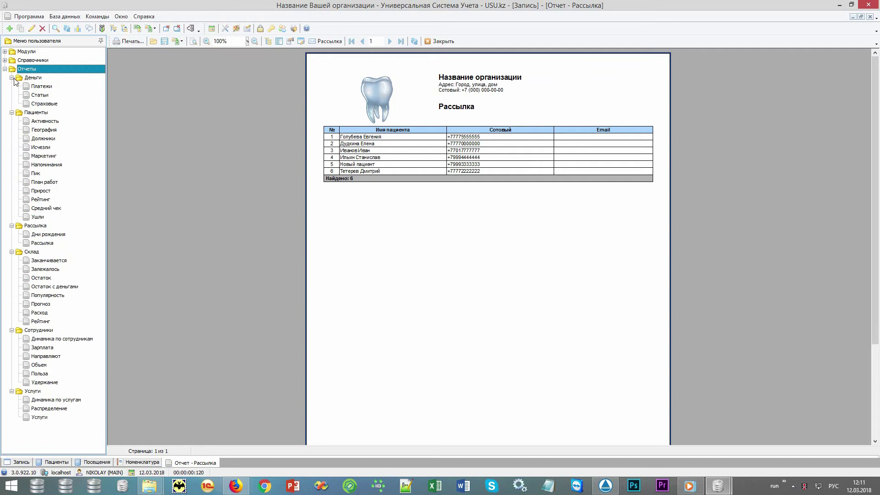
Look through the report groups Деньги, Пациенты, Рассылка, Склад, Сотрудники and Услуги one after another.
{"action": "left_click", "coordinate": [72, 79]}
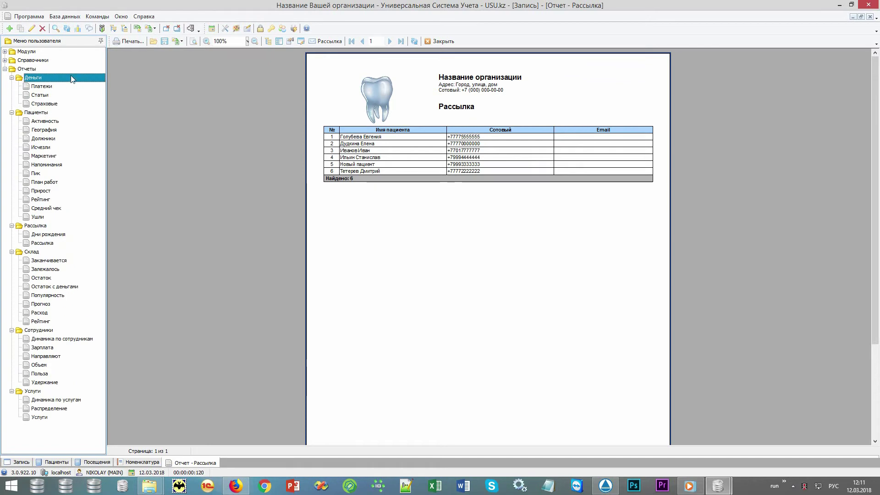
{"action": "left_click", "coordinate": [54, 113]}
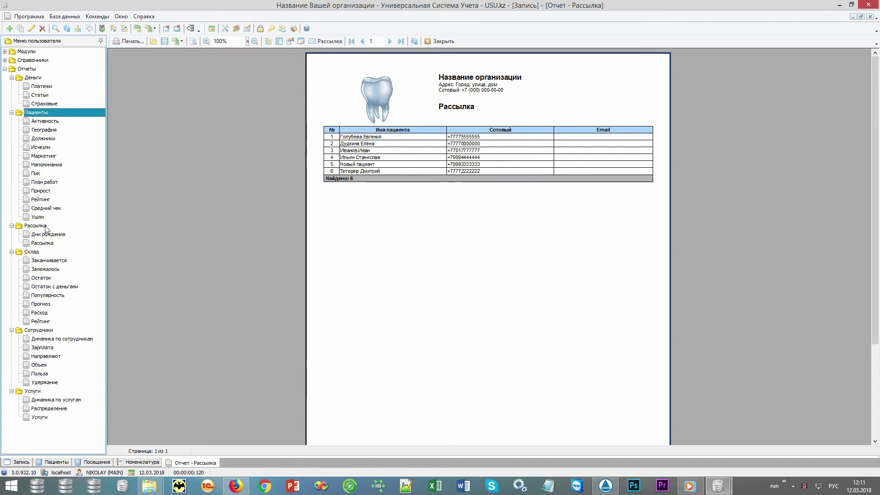
{"action": "left_click", "coordinate": [46, 227]}
{"action": "left_click", "coordinate": [48, 253]}
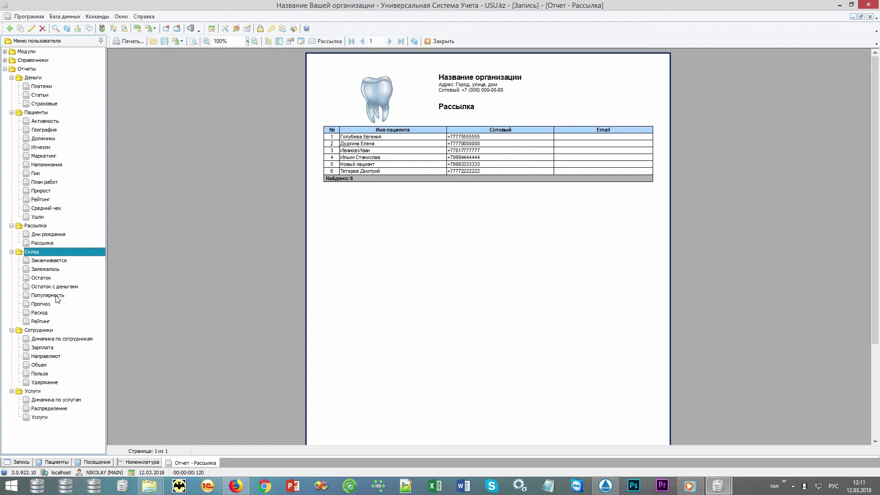
{"action": "left_click", "coordinate": [57, 331]}
{"action": "left_click", "coordinate": [64, 392]}
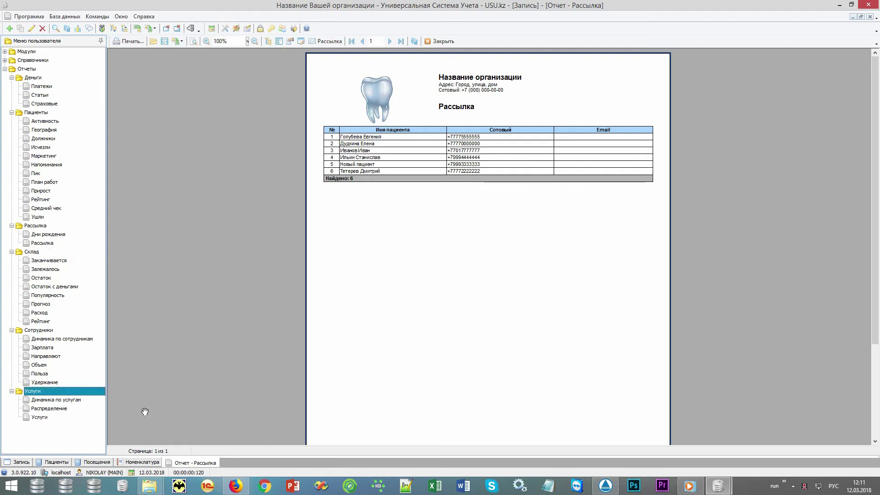
Open the Сотрудники directory from the Организация group of Справочники.
{"action": "left_click", "coordinate": [46, 71]}
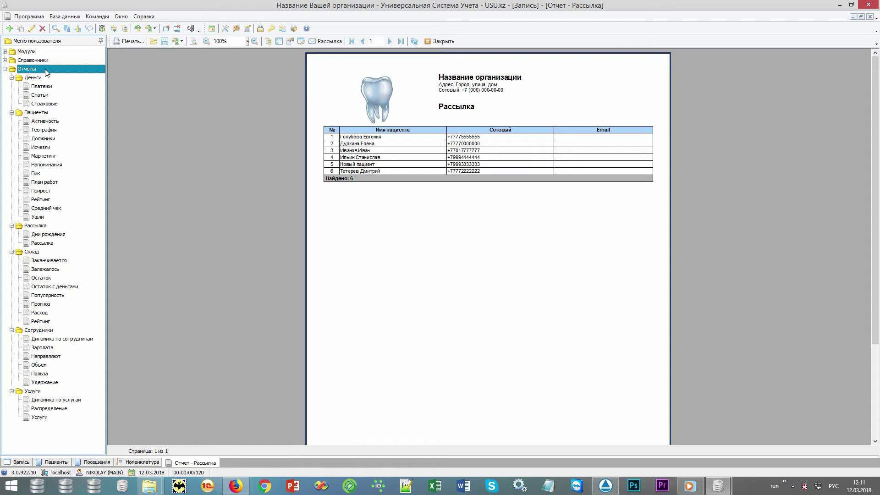
{"action": "double_click", "coordinate": [59, 62]}
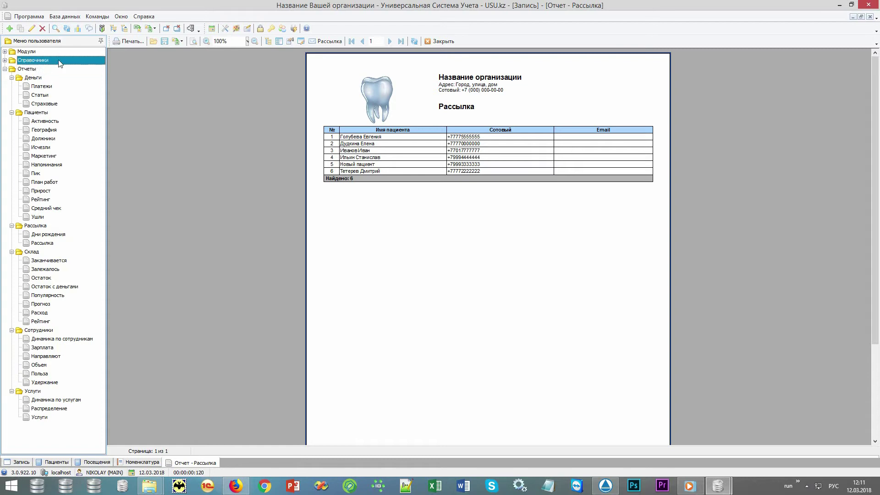
{"action": "left_click", "coordinate": [54, 79]}
{"action": "double_click", "coordinate": [54, 79]}
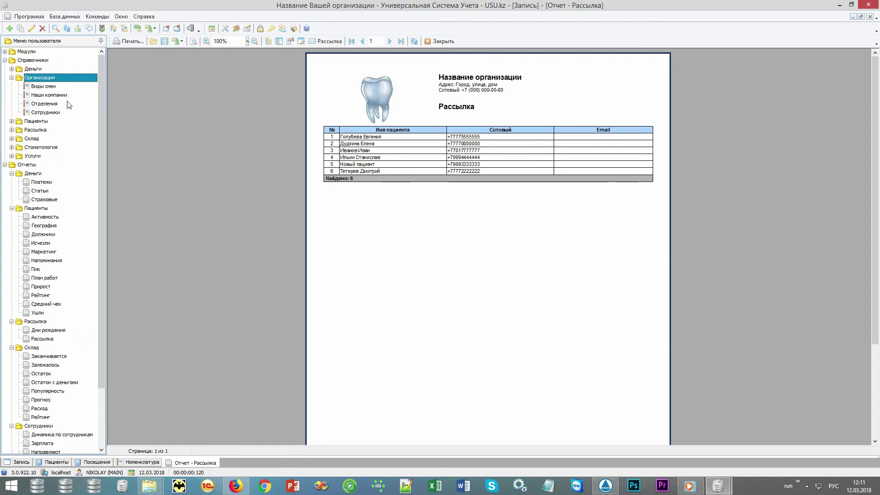
{"action": "double_click", "coordinate": [58, 113]}
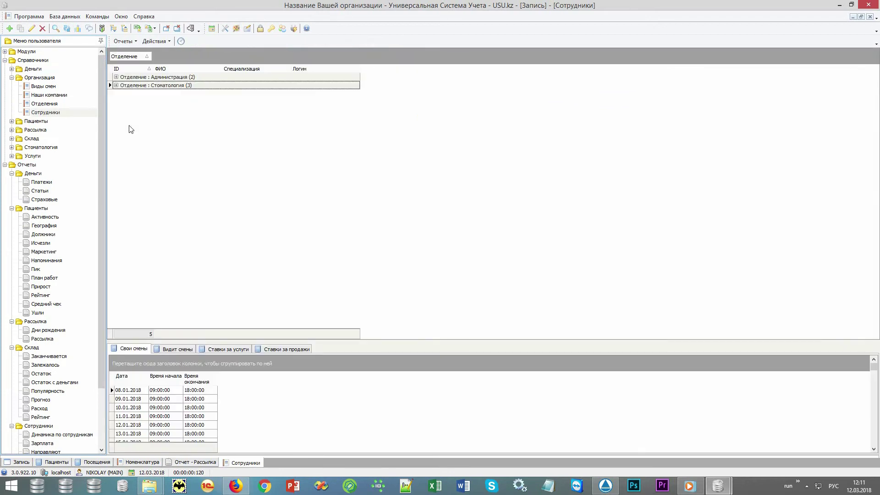
Expand the Стоматология department, select its first dentist and examine the report forms available for employees.
{"action": "left_click", "coordinate": [116, 85]}
{"action": "left_click", "coordinate": [183, 94]}
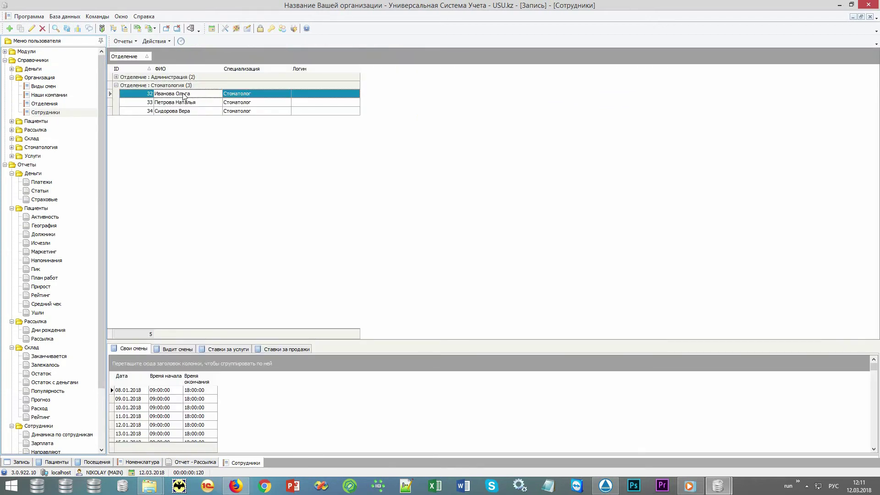
{"action": "left_click", "coordinate": [133, 41]}
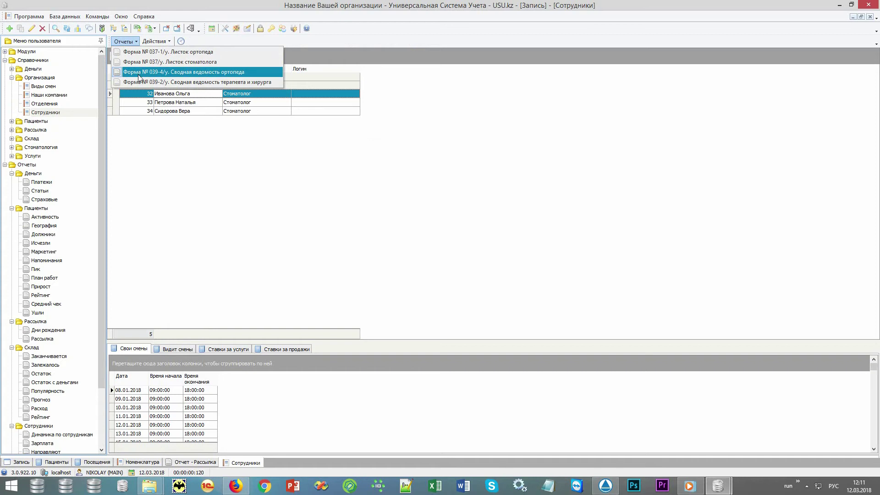
{"action": "left_click", "coordinate": [141, 153]}
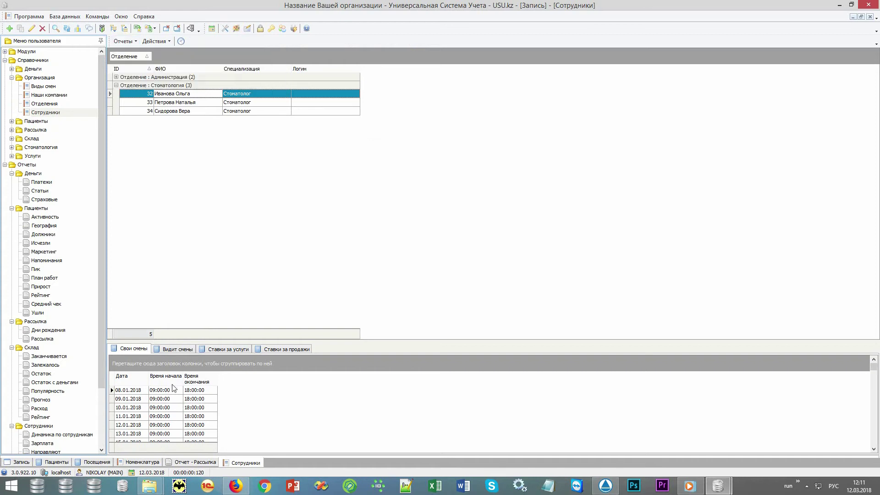
Generate the Форма № 043/у dental card for the selected patient in the patient list, review it and close it.
{"action": "left_click", "coordinate": [53, 461]}
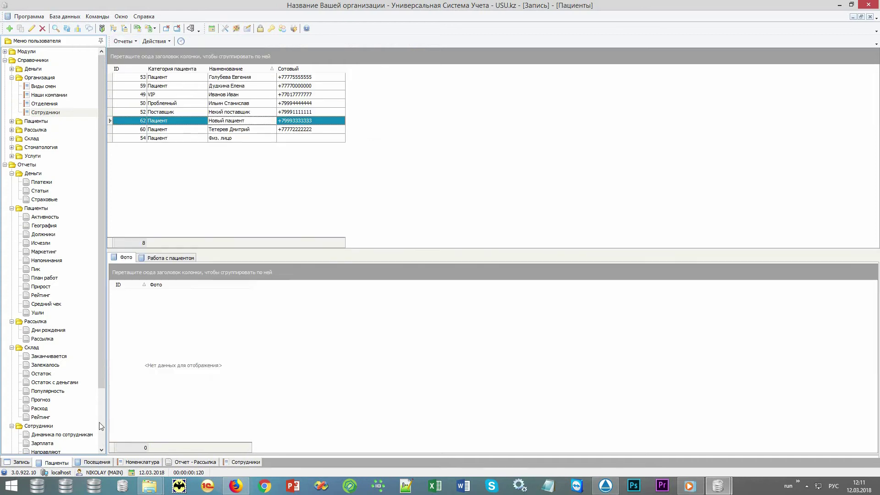
{"action": "left_click", "coordinate": [123, 41]}
{"action": "left_click", "coordinate": [132, 63]}
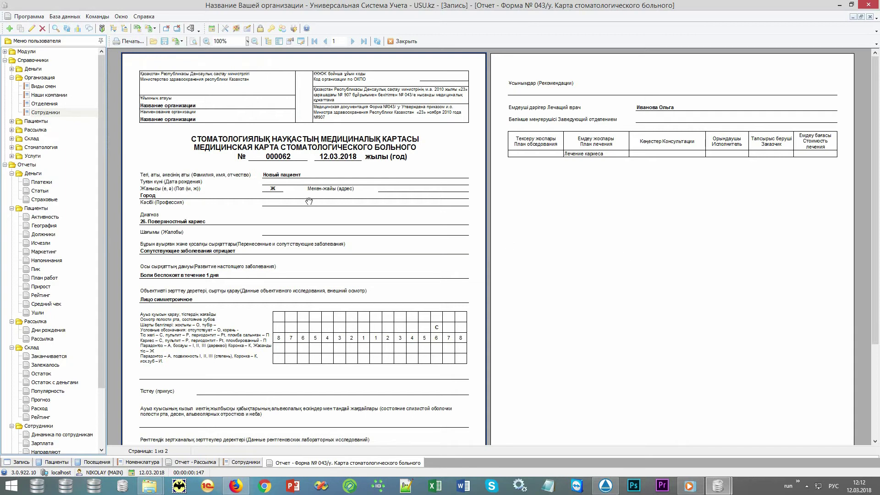
{"action": "left_click", "coordinate": [403, 43]}
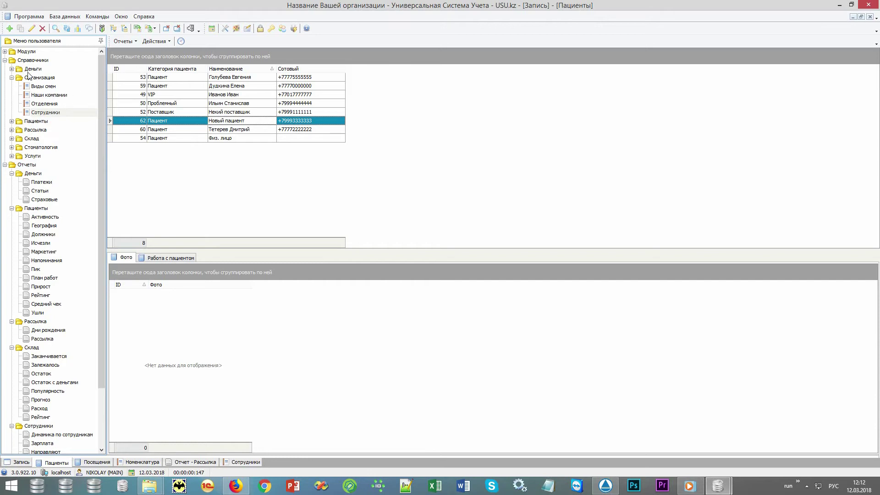
Collapse the Справочники folder and select the Пациенты group under Отчеты.
{"action": "left_click", "coordinate": [5, 61]}
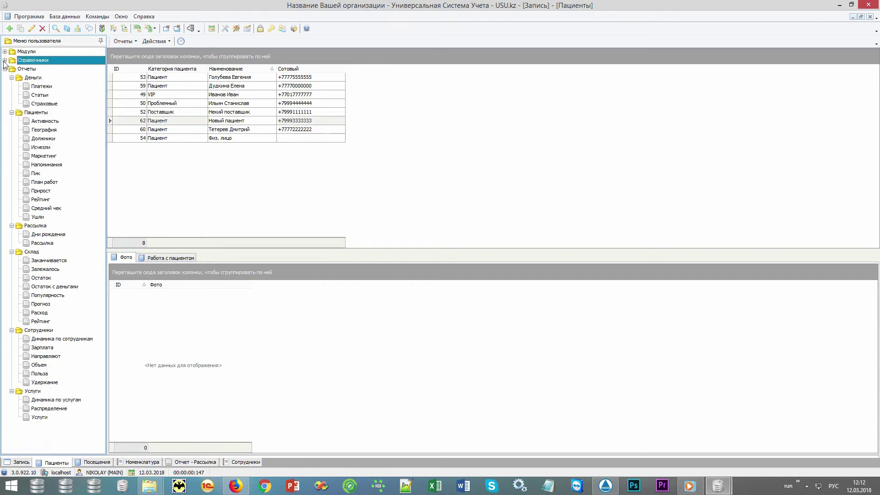
{"action": "left_click", "coordinate": [39, 72]}
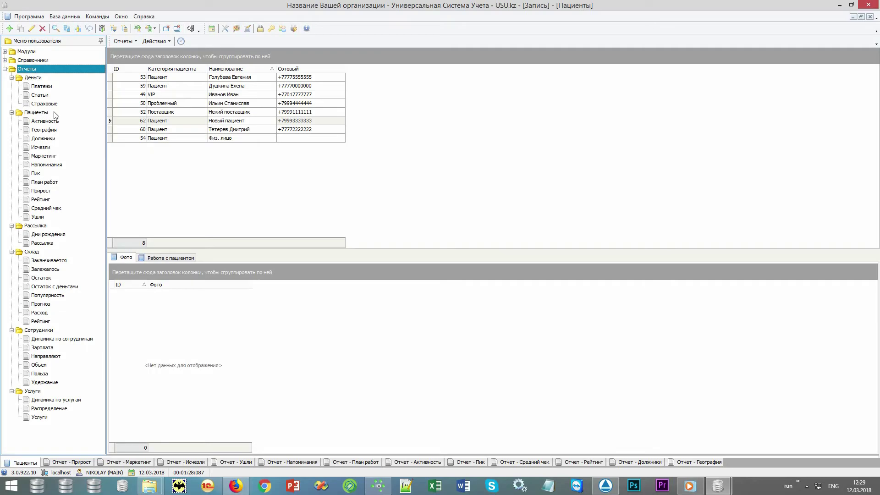
{"action": "left_click", "coordinate": [54, 112]}
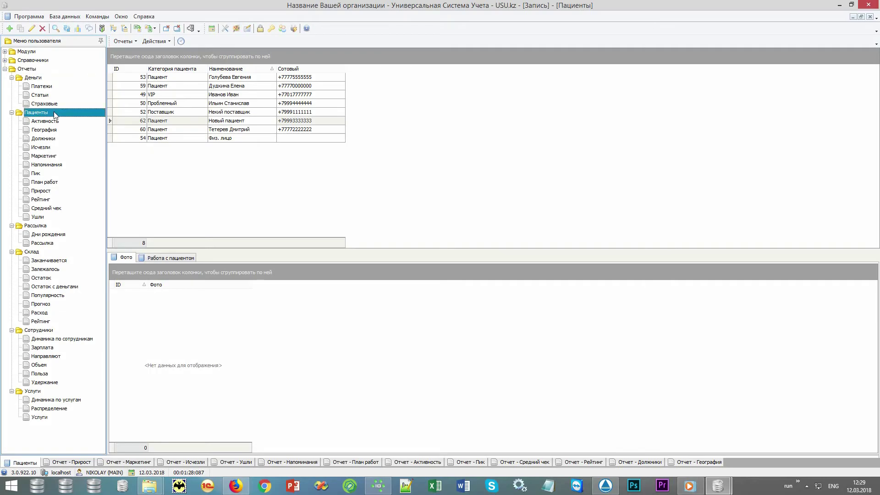
Collapse the Деньги, Рассылка, Склад, Сотрудники and Услуги report groups, leaving only the Пациенты reports expanded.
{"action": "left_click", "coordinate": [11, 78]}
{"action": "left_click", "coordinate": [11, 199]}
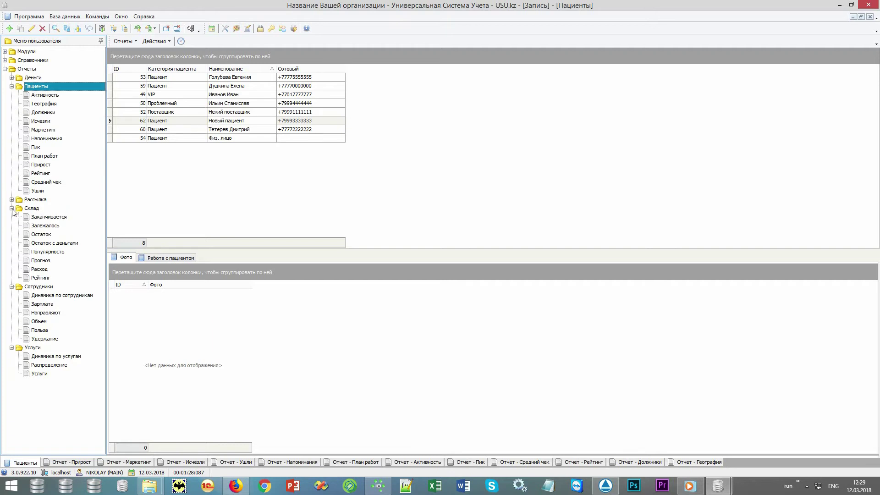
{"action": "left_click", "coordinate": [11, 208]}
{"action": "left_click", "coordinate": [11, 217]}
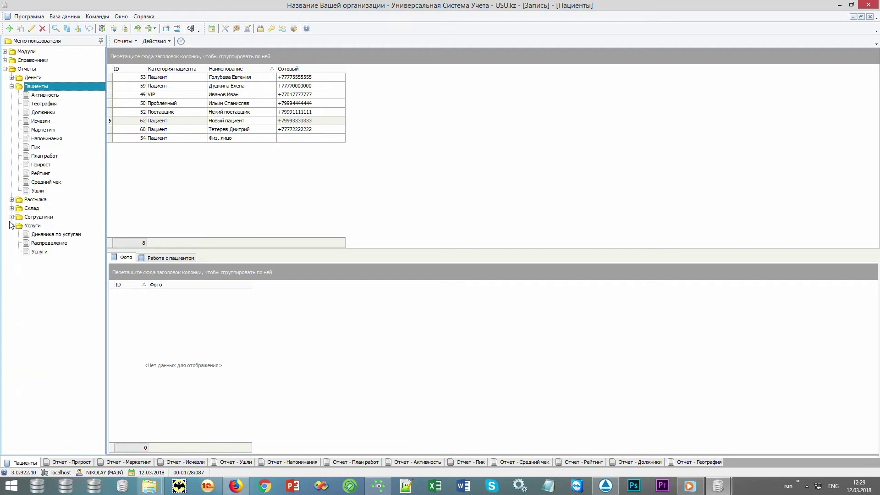
{"action": "left_click", "coordinate": [12, 226]}
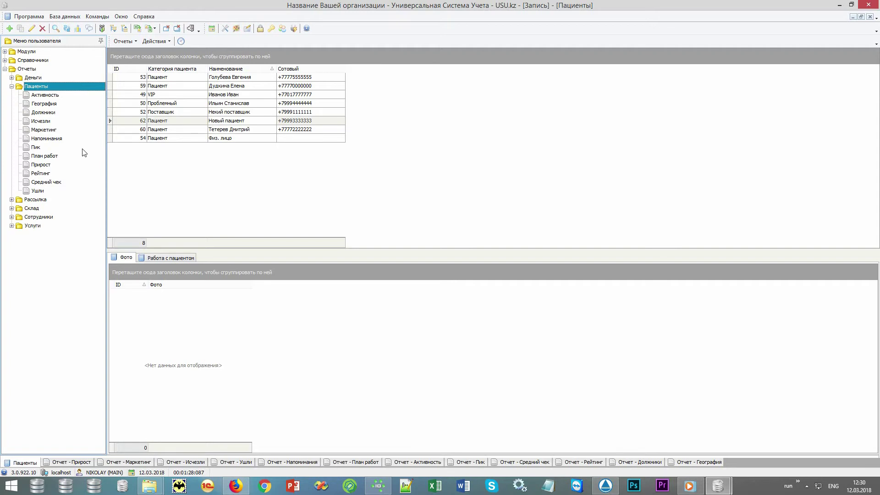
Examine the already generated patient reports in turn: Прирост, Маркетинг, Исчезли, Ушли and Напоминания.
{"action": "left_click", "coordinate": [70, 166]}
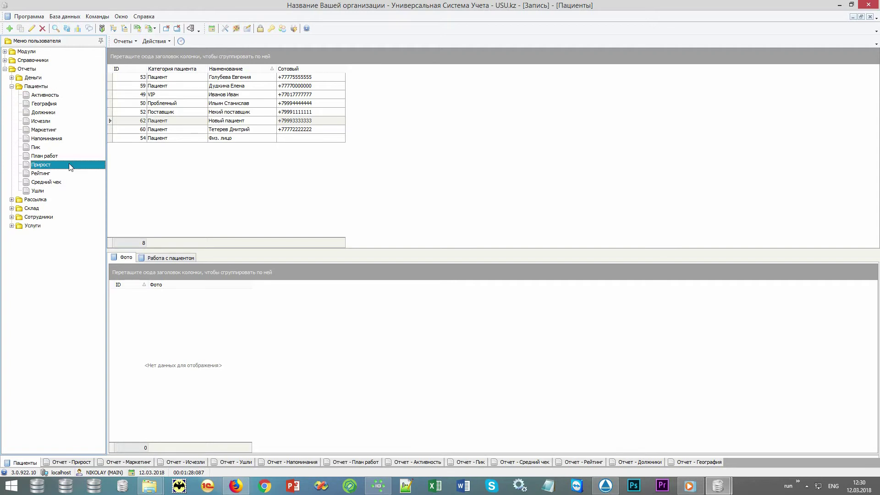
{"action": "left_click", "coordinate": [75, 466]}
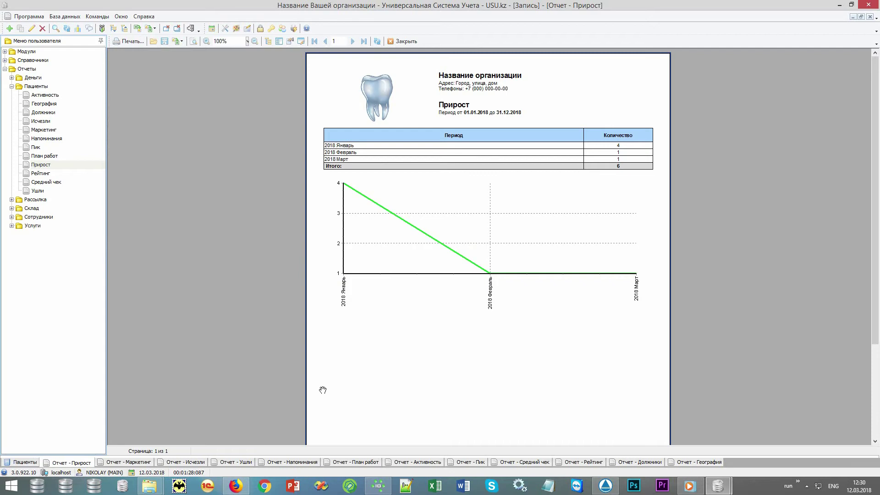
{"action": "left_click", "coordinate": [130, 462]}
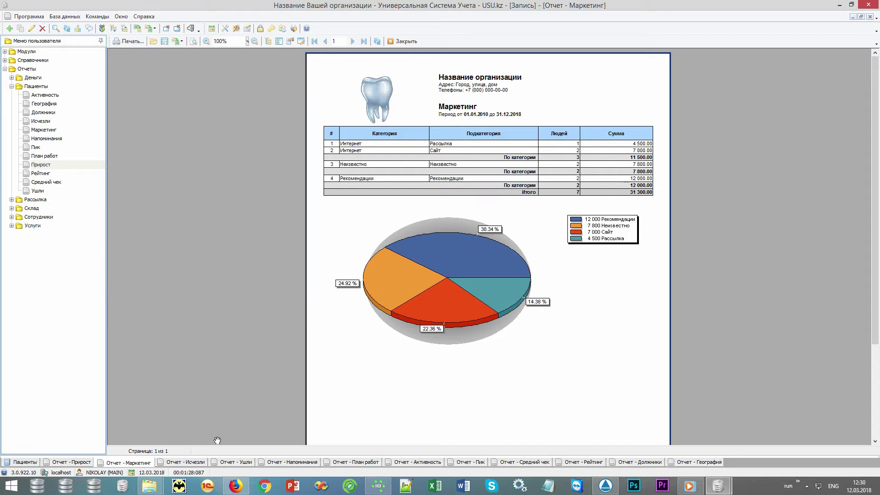
{"action": "left_click", "coordinate": [191, 463]}
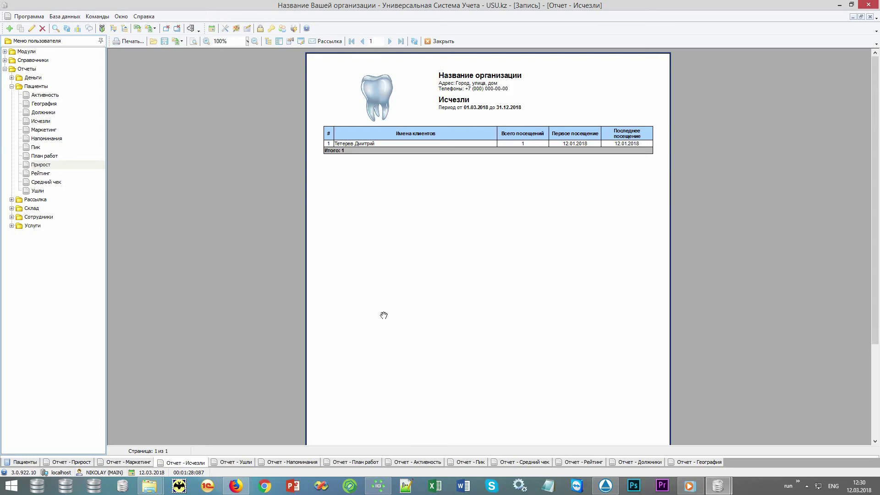
{"action": "left_click", "coordinate": [232, 463]}
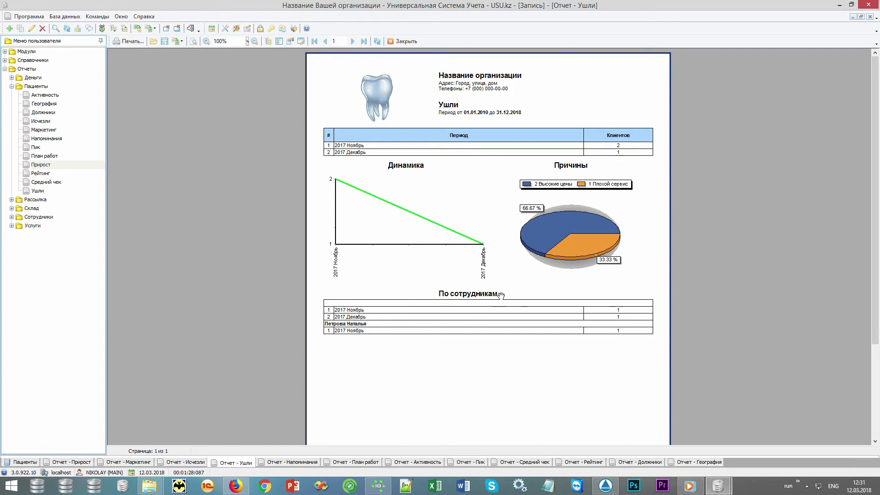
{"action": "left_click", "coordinate": [282, 463]}
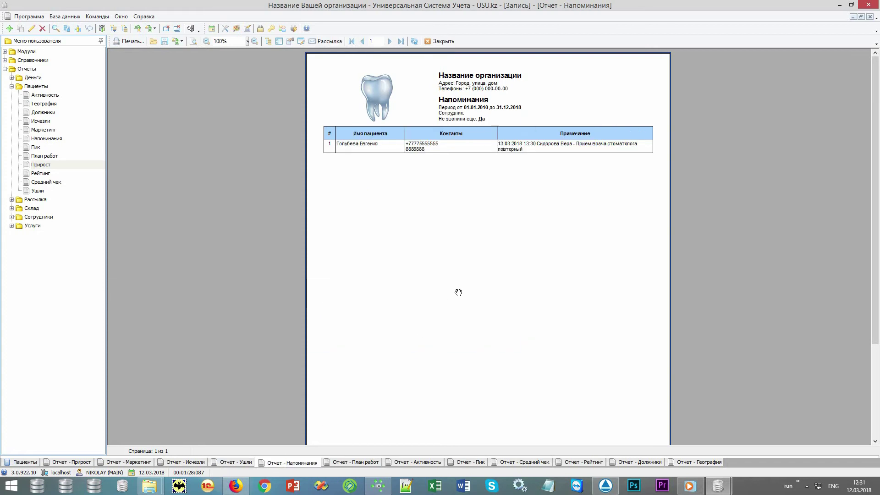